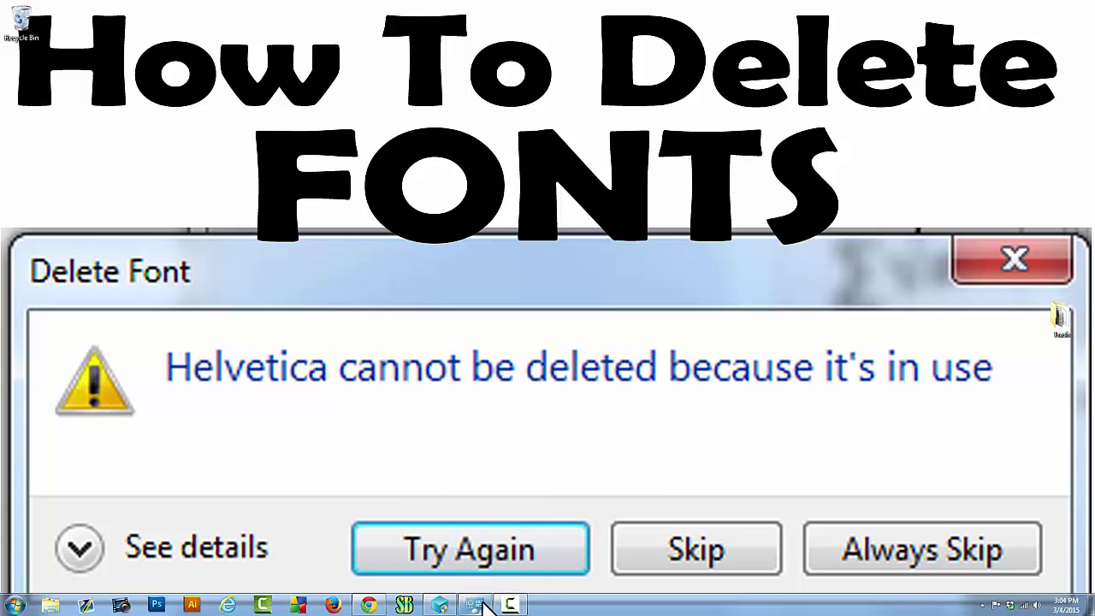
Step: Try deleting the selected Helvetica font from the Fonts folder, confirming with Yes and viewing details
left_click(477, 606)
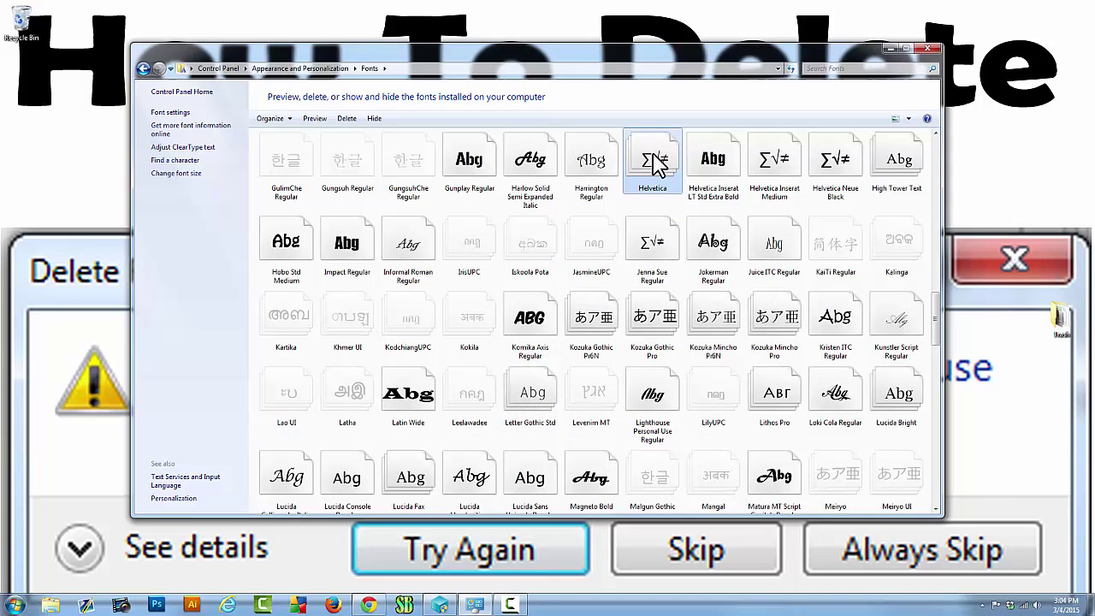
key("Delete")
left_click(590, 353)
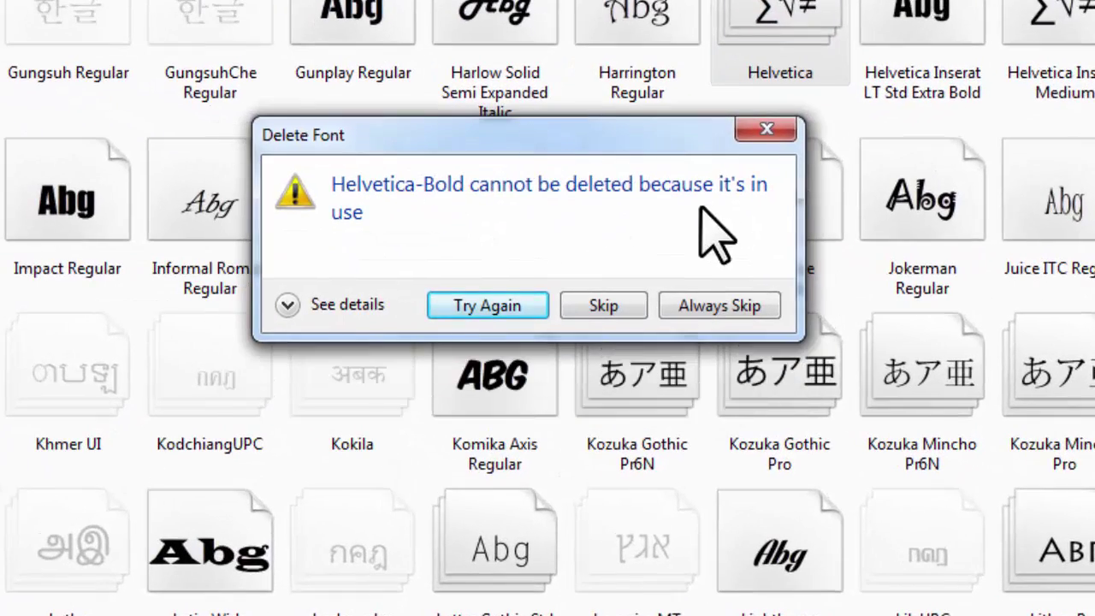
left_click(287, 305)
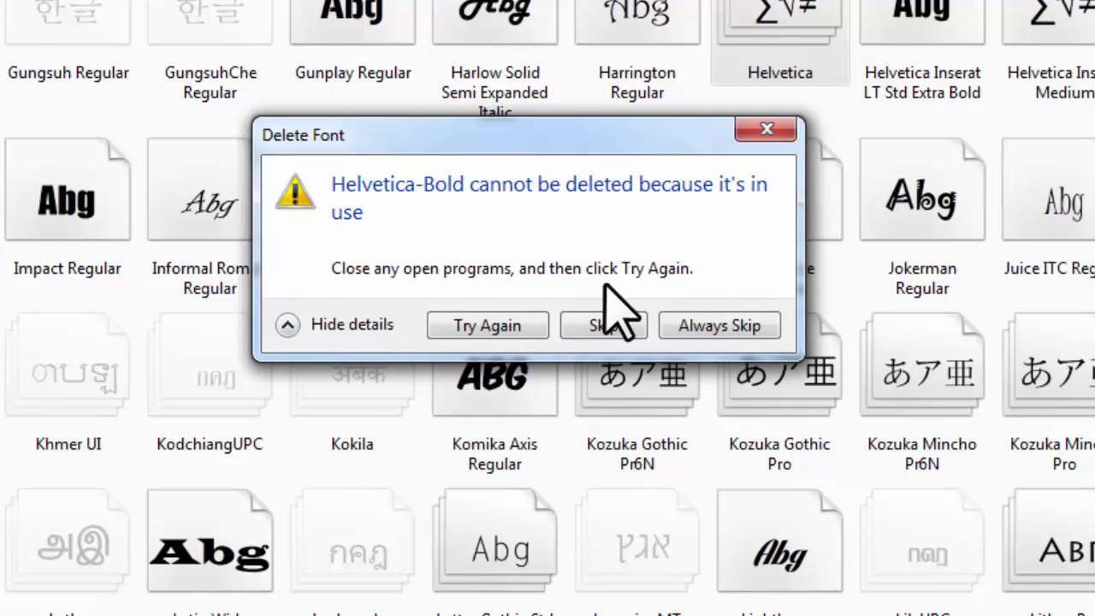
Step: Retry the locked Helvetica-Bold deletion, then dismiss both Helvetica in-use warnings
left_click(489, 328)
left_click(488, 350)
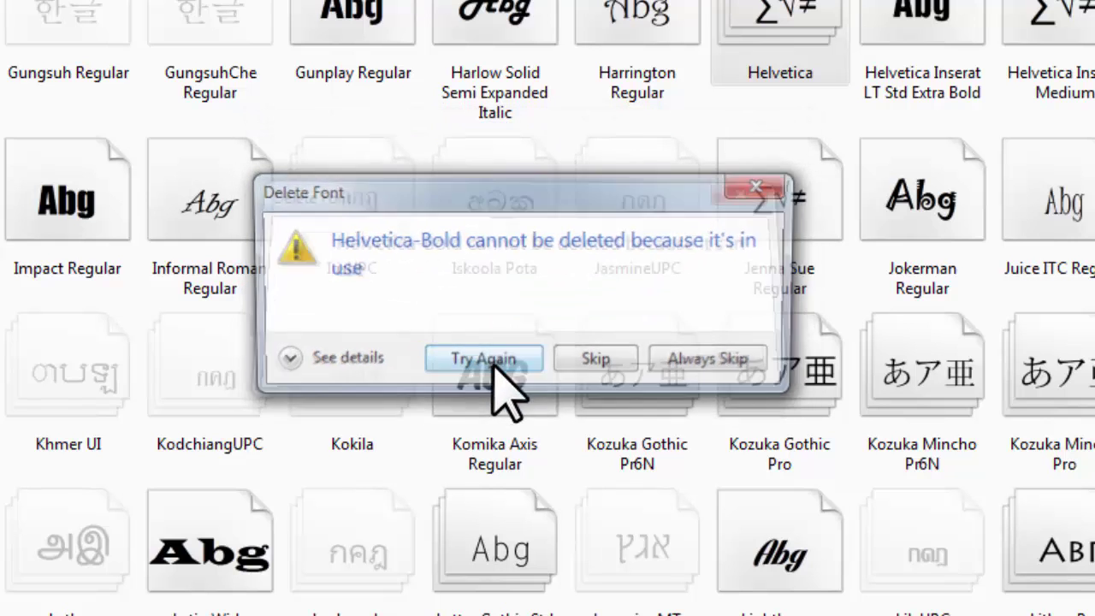
left_click(762, 186)
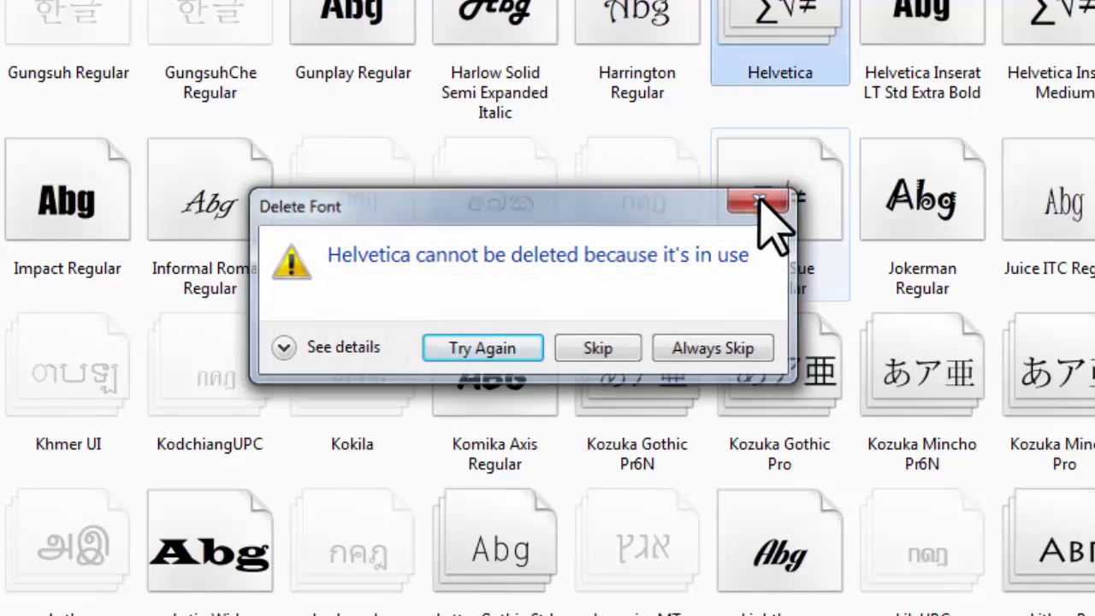
left_click(760, 199)
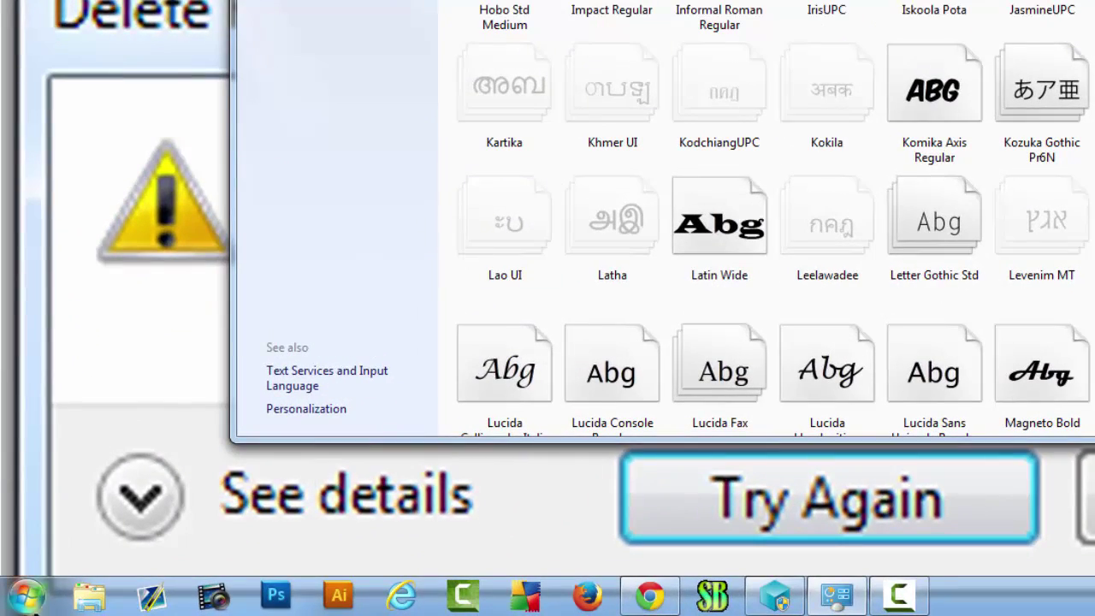
Step: Search 'fonts' from Start and reach Fonts through Control Panel > Appearance and Personalization
left_click(26, 595)
type("fonts")
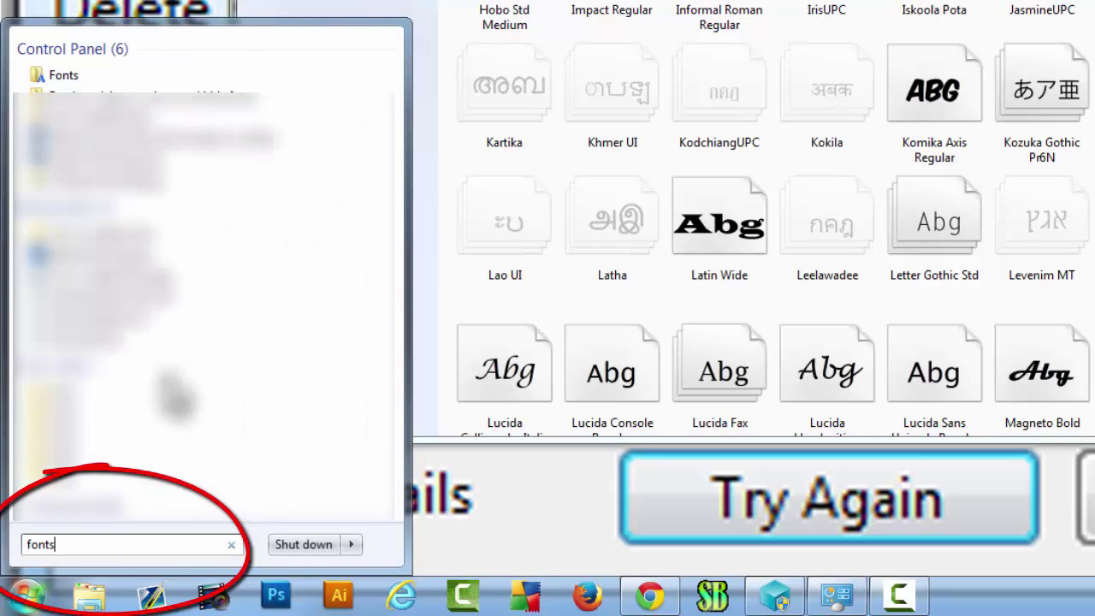
left_click(63, 77)
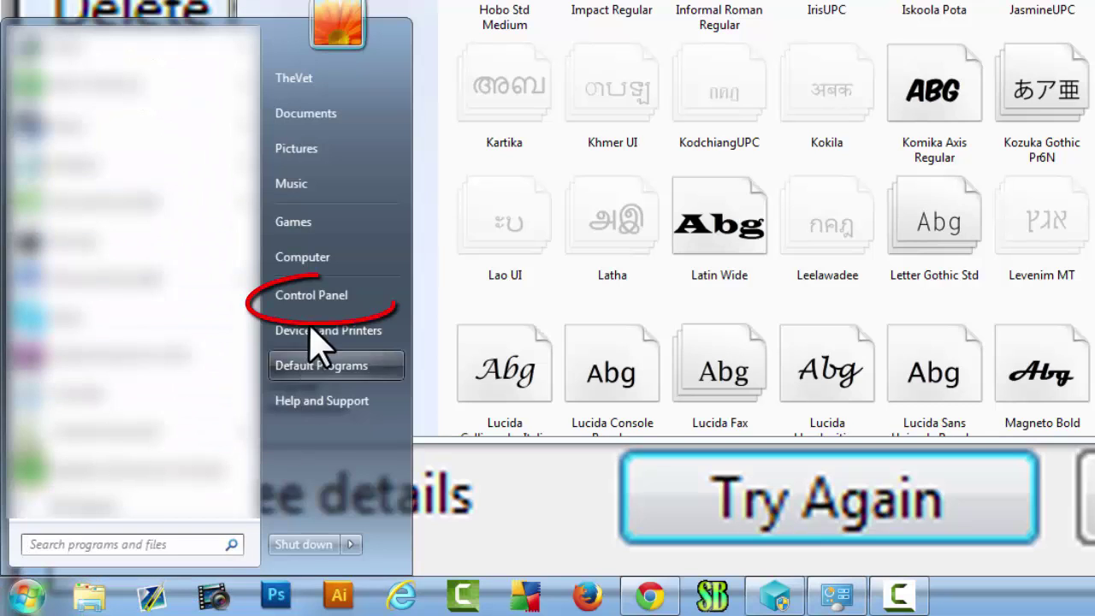
left_click(311, 296)
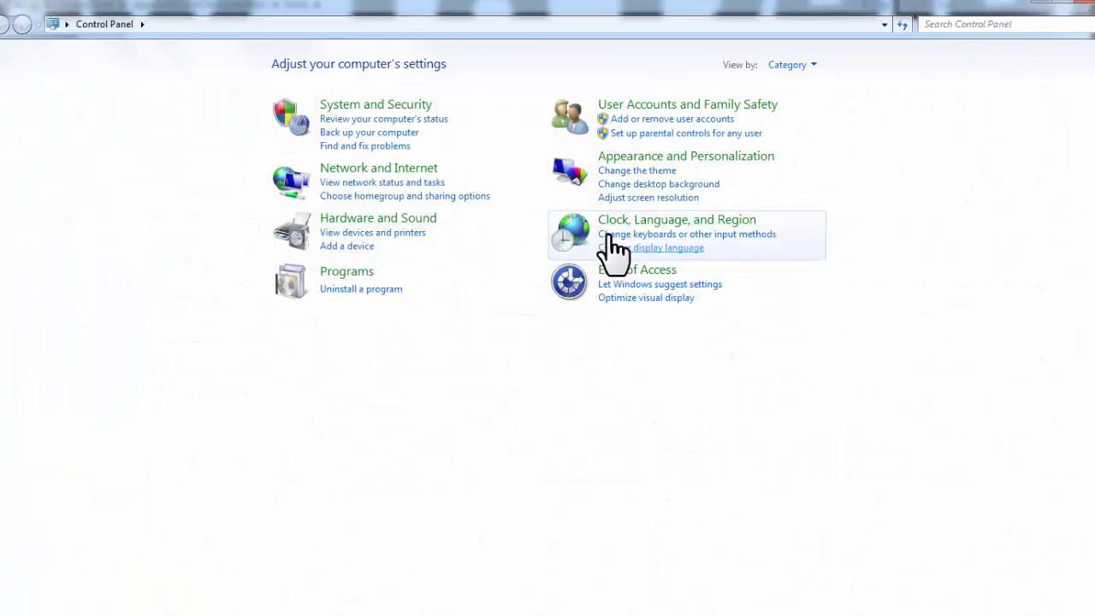
left_click(638, 159)
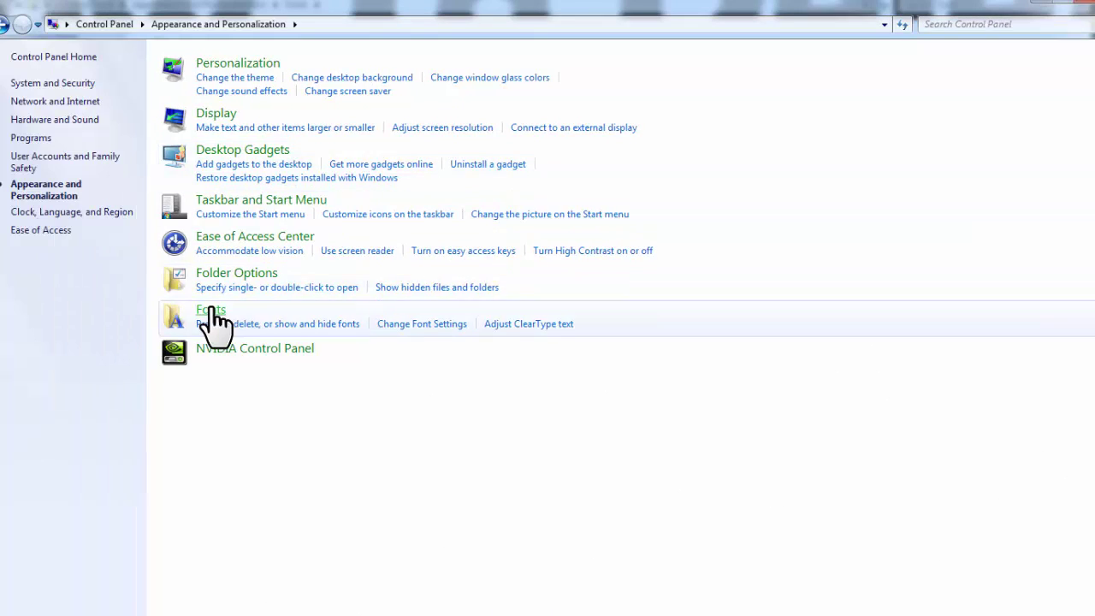
left_click(255, 302)
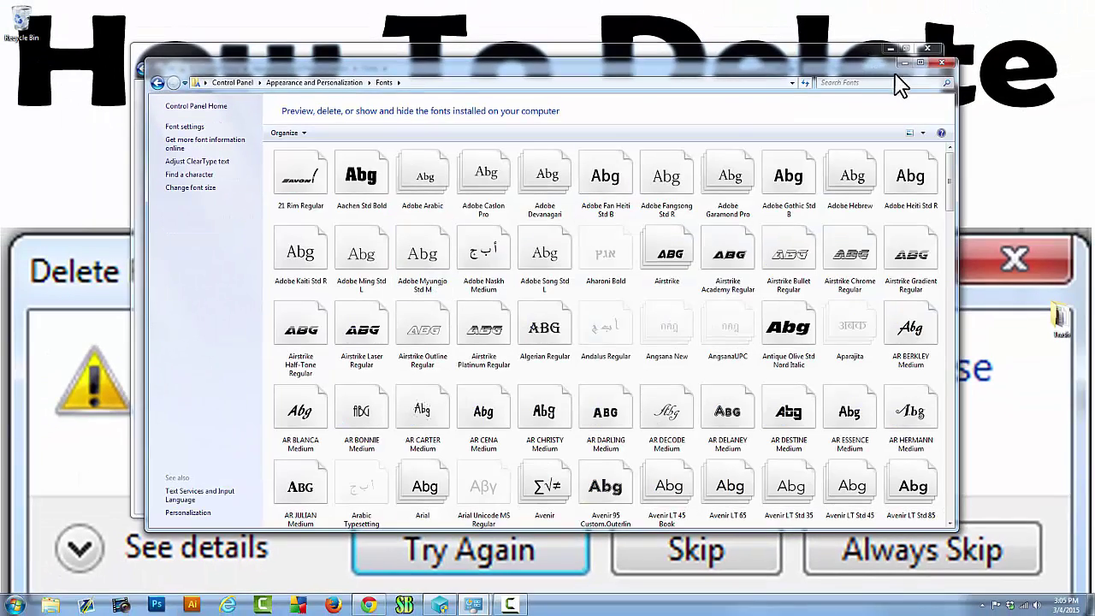
Step: Scroll down to the Helvetica fonts and toggle the Details pane via Organize > Layout
scroll(533, 218, "down", 10)
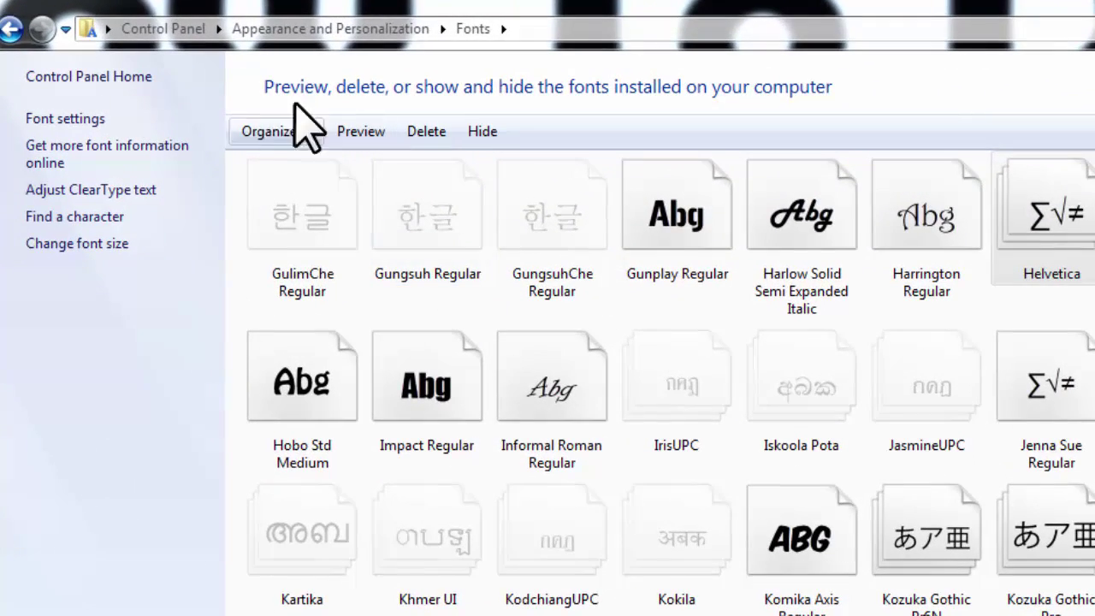
left_click(286, 134)
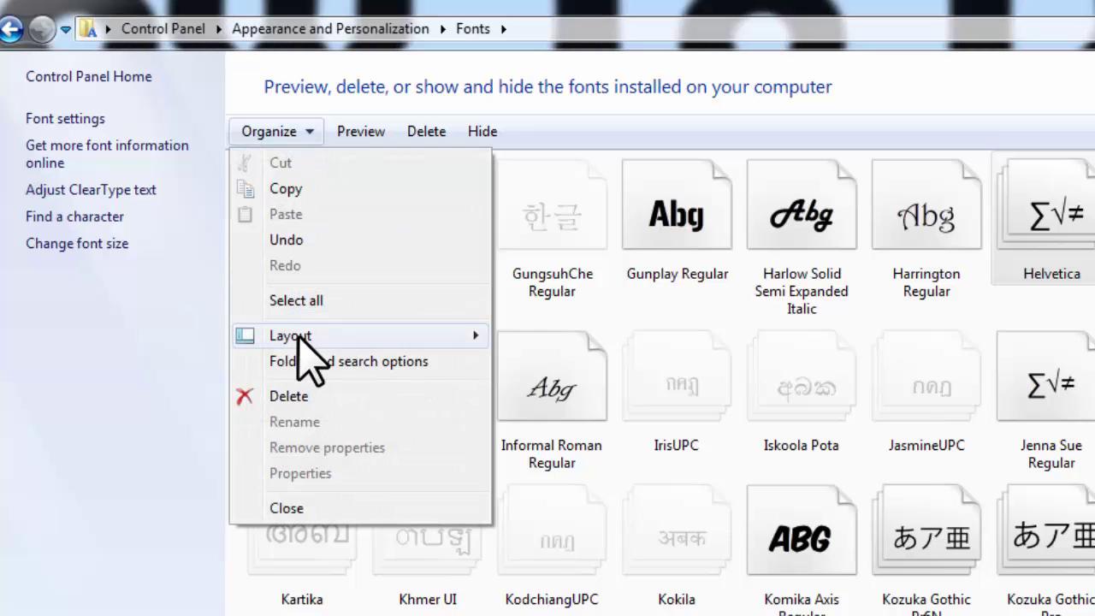
mouse_move(291, 336)
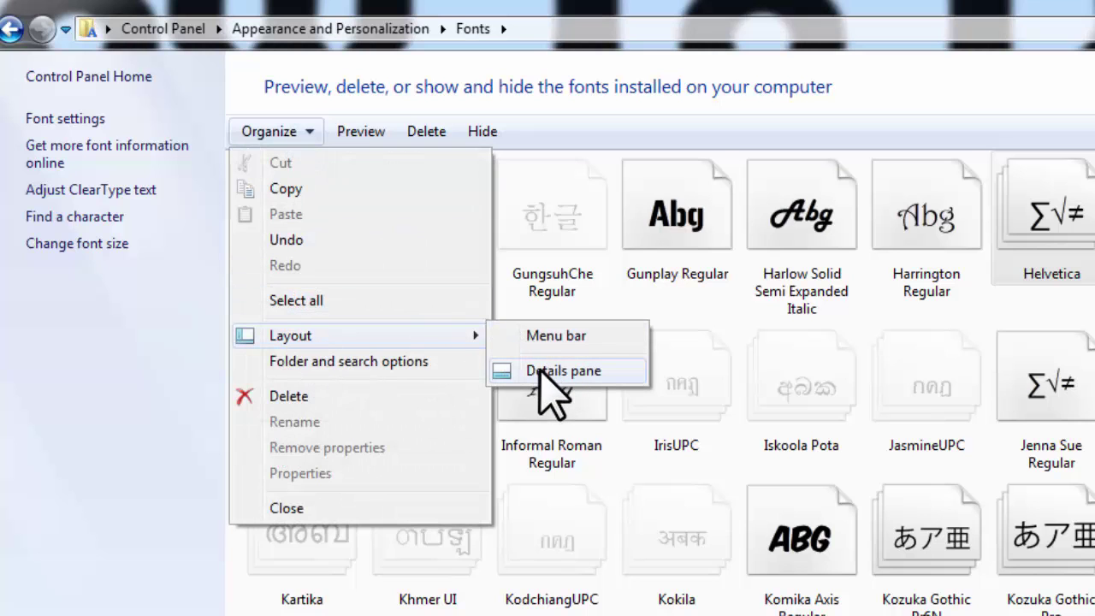
left_click(554, 372)
left_click(265, 132)
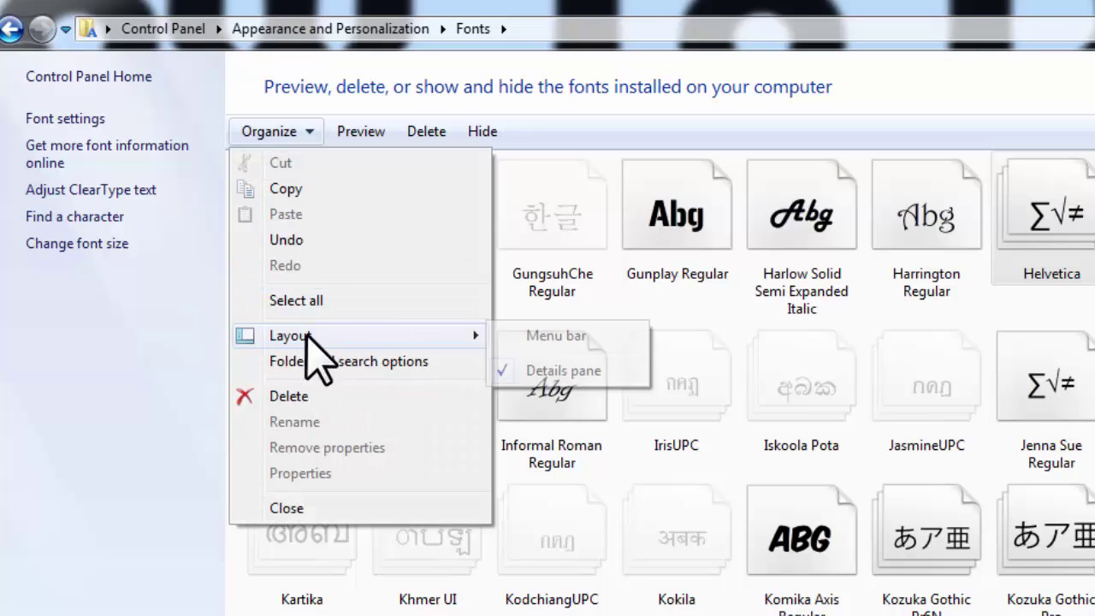
left_click(524, 373)
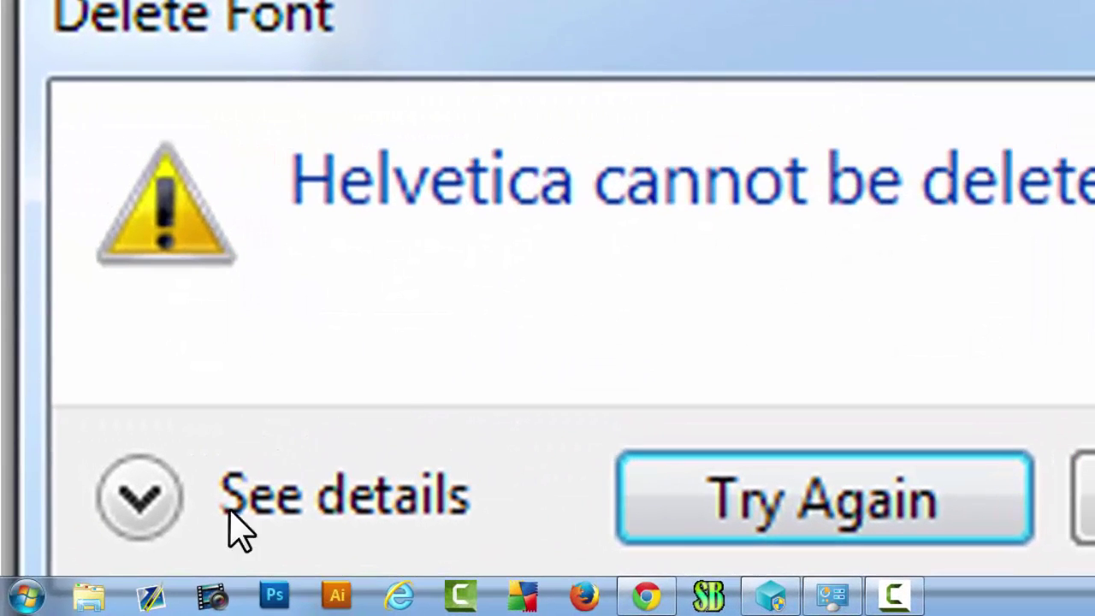
Step: Search 'regedit' in the Start menu and launch Registry Editor (regedit.exe)
left_click(26, 597)
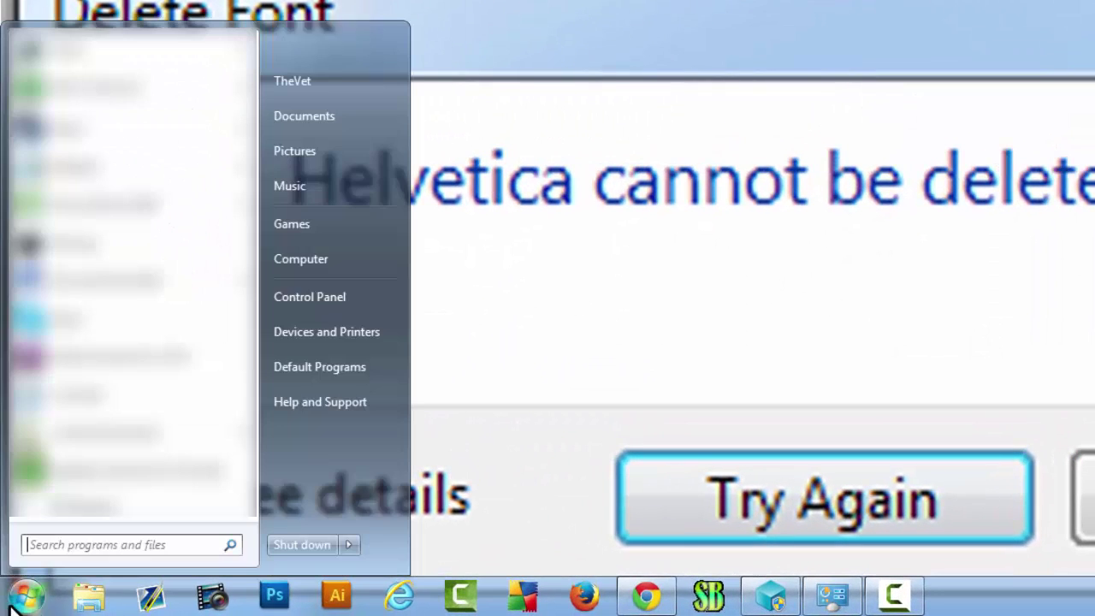
type("regedit")
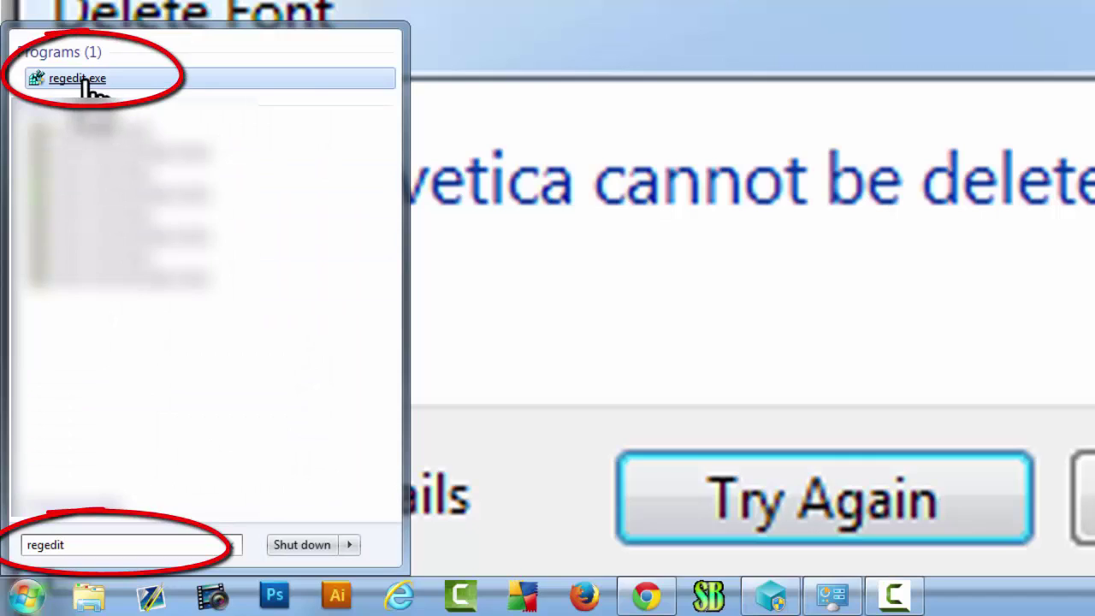
left_click(51, 85)
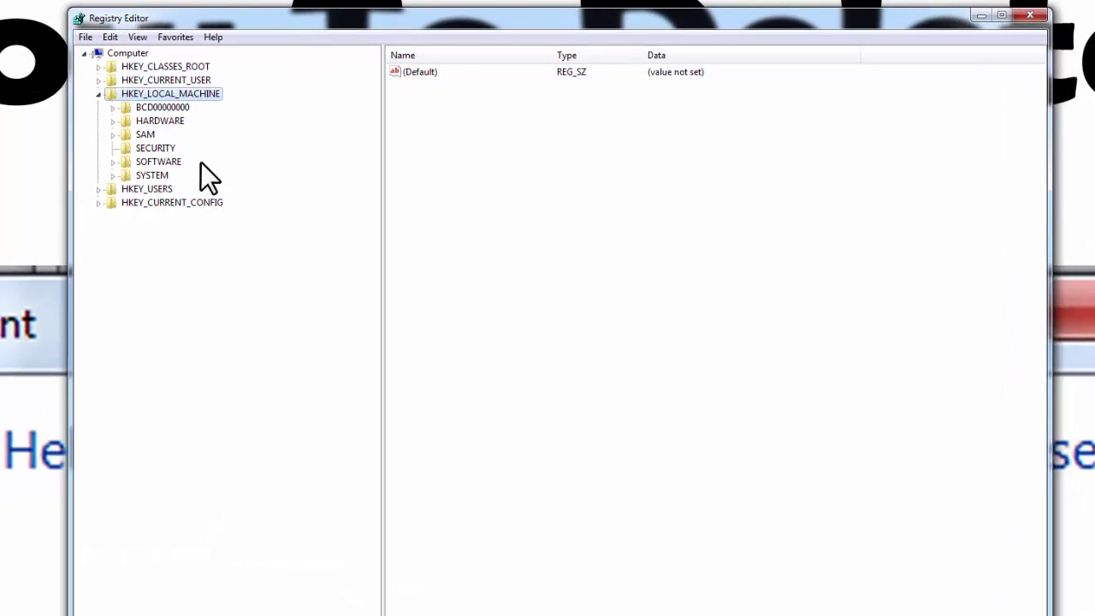
Step: Expand HKEY_LOCAL_MACHINE\SOFTWARE\Microsoft and move down to the Windows keys
left_click(98, 95)
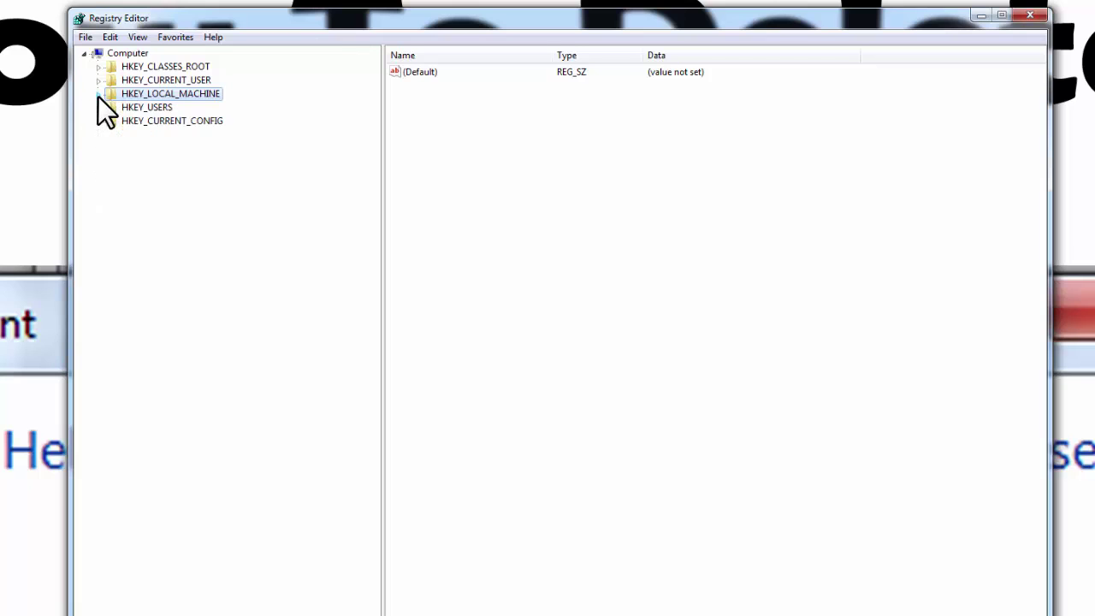
left_click(96, 96)
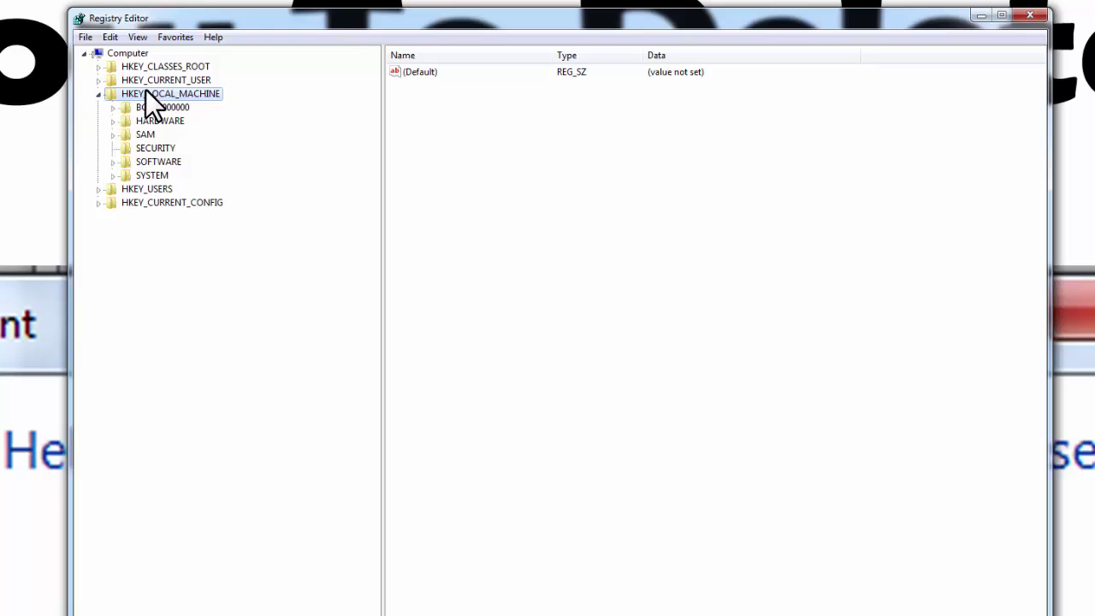
left_click(112, 162)
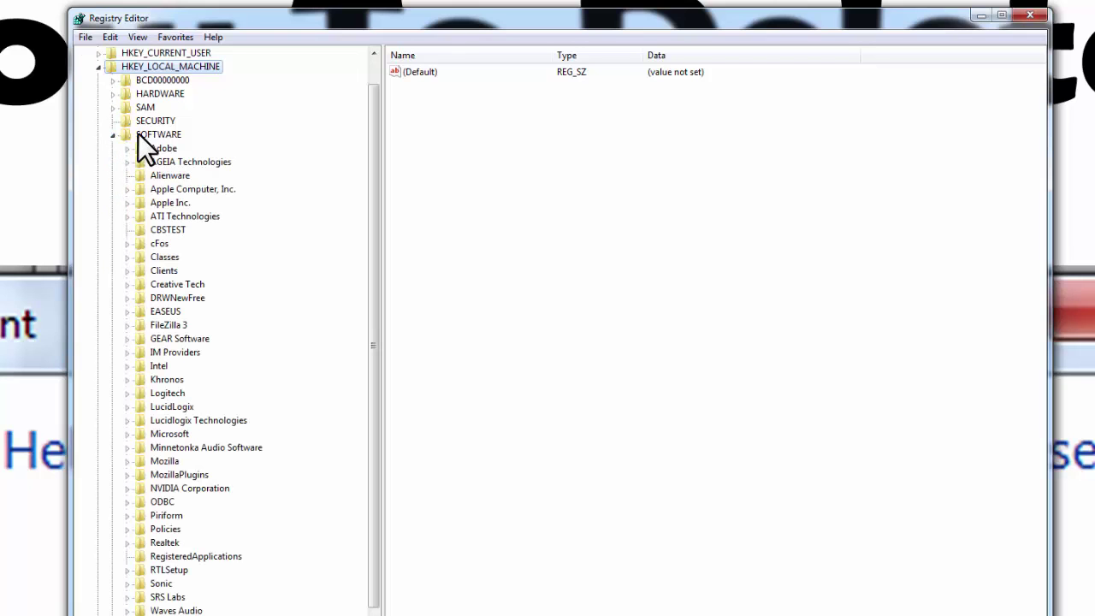
left_click(143, 134)
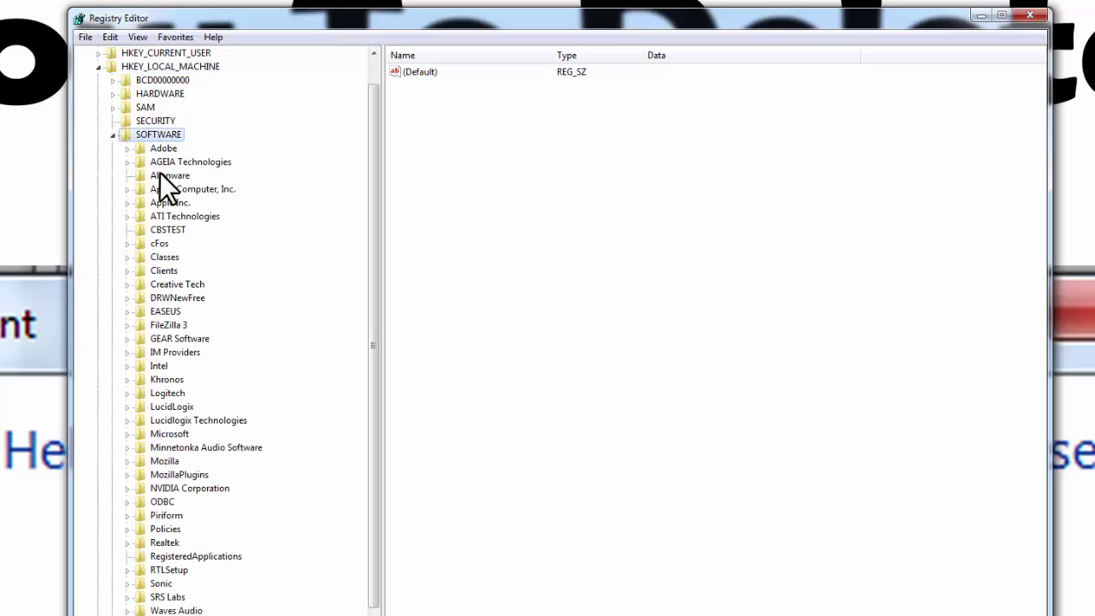
key("m")
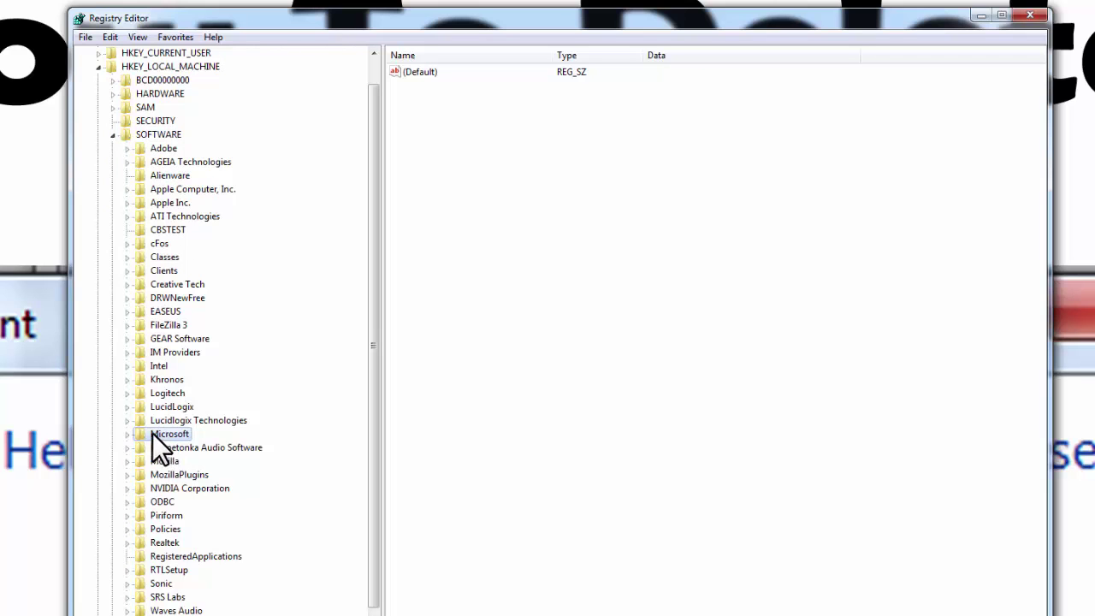
left_click(126, 434)
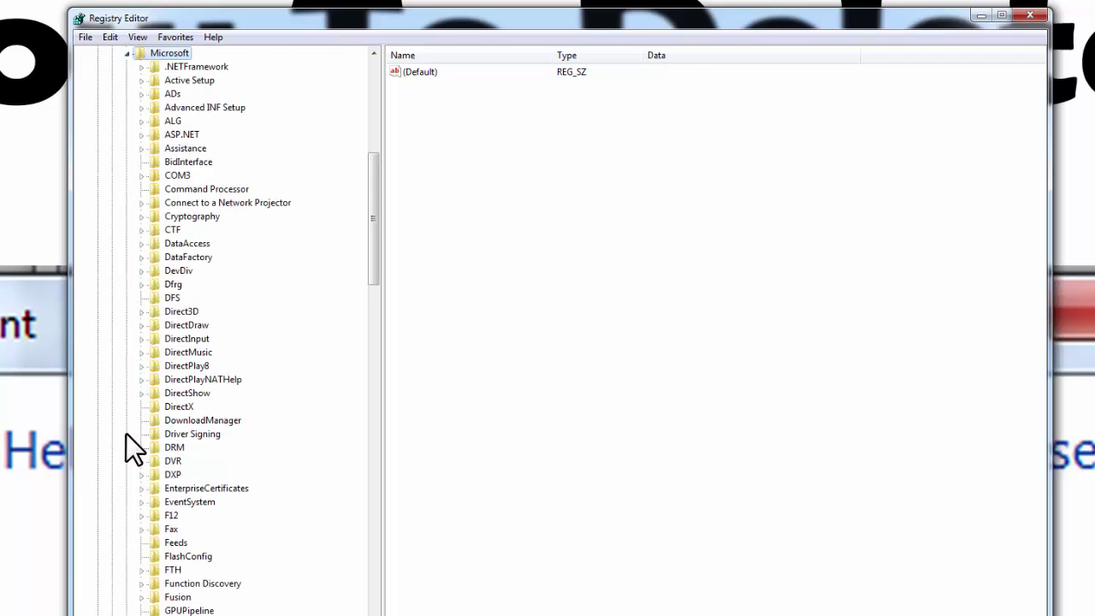
type("wi")
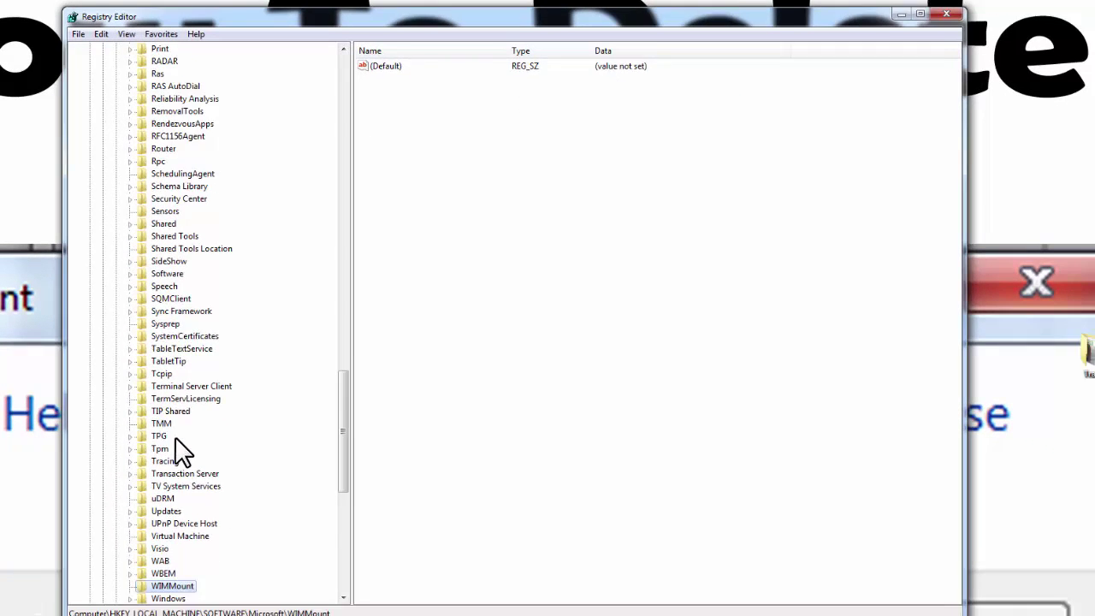
type("ndows des")
key("Down")
key("Down")
key("Down")
key("Down")
key("Down")
key("Down")
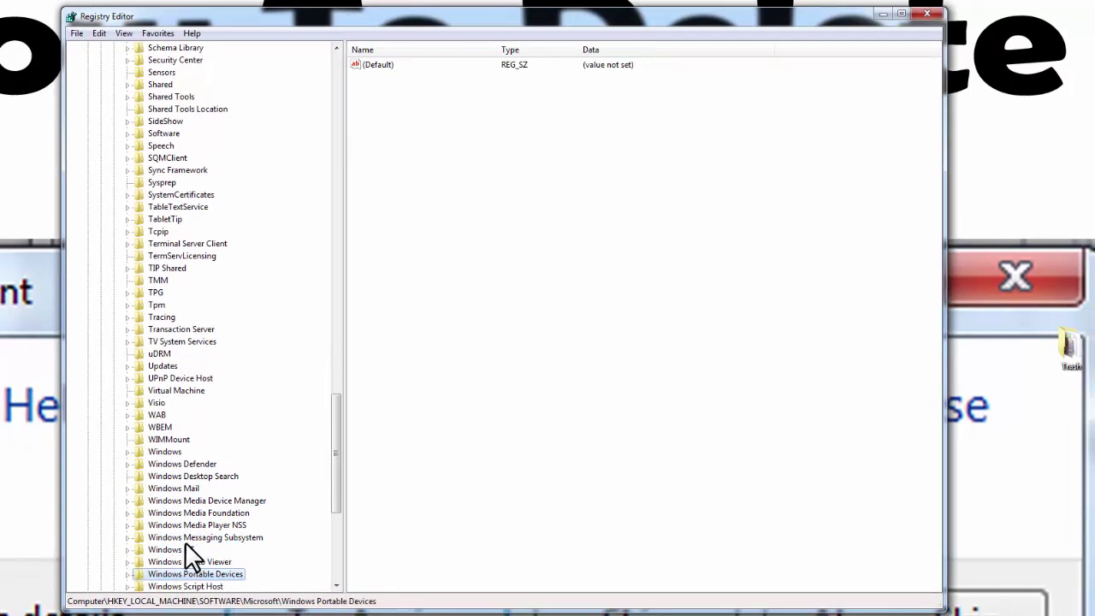
Step: Expand Windows NT\CurrentVersion and select its Fonts key
left_click(175, 552)
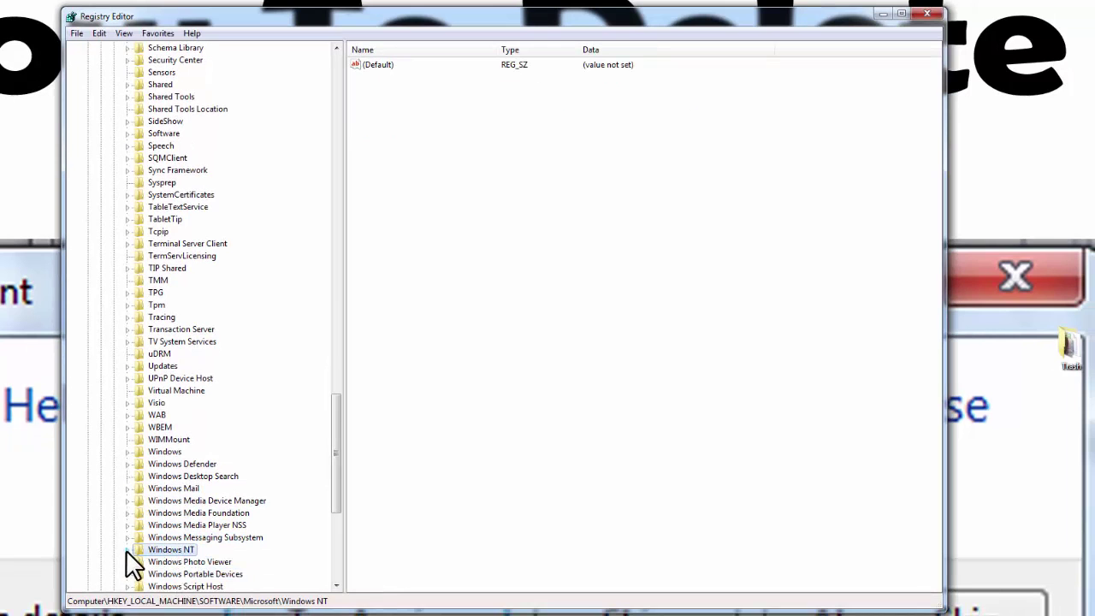
left_click(127, 550)
left_click(169, 561)
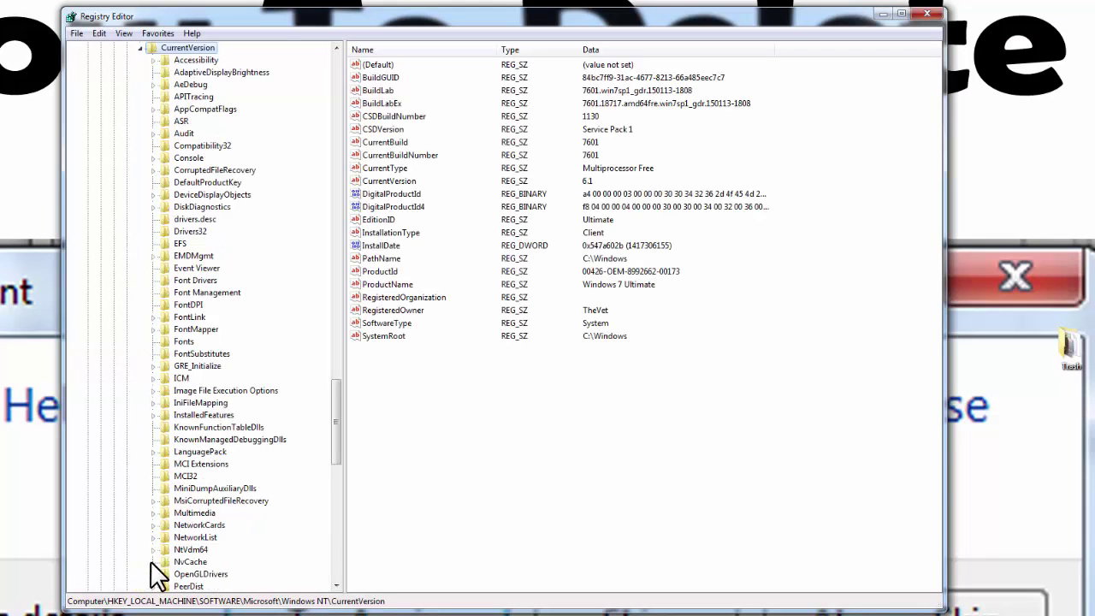
key("f")
key("Down")
key("Down")
key("Down")
key("Down")
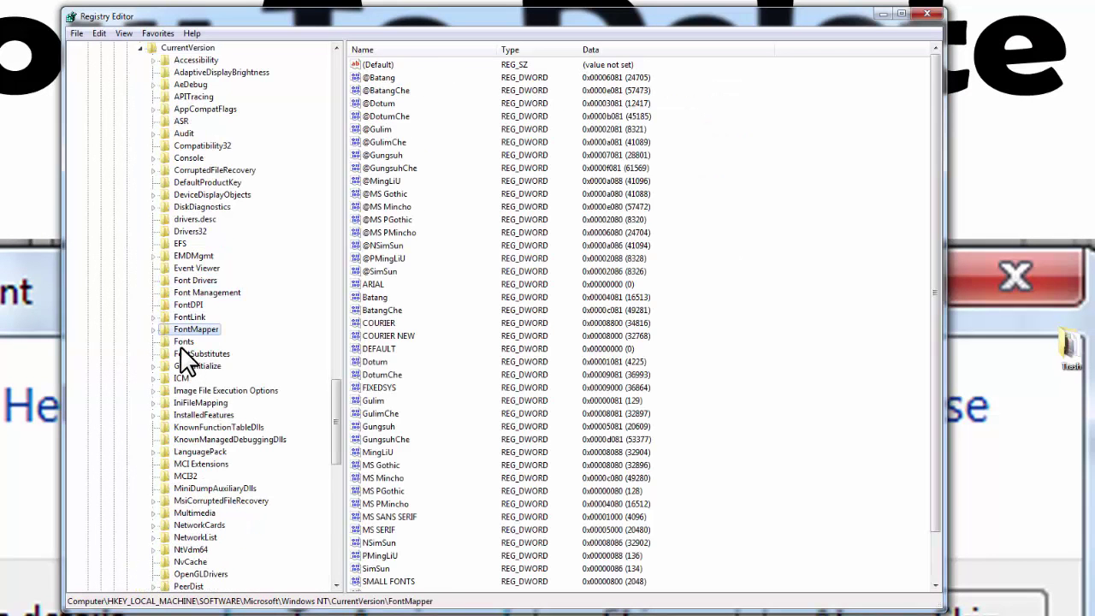
key("Down")
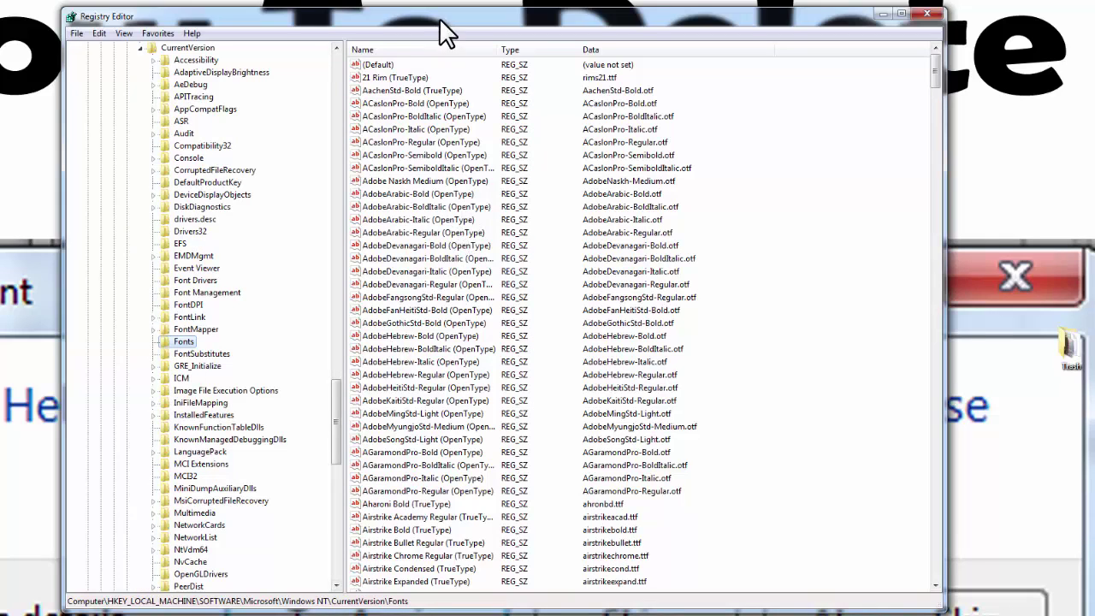
Step: Jump the Fonts value list to the Helvetica entries by pressing H
left_click_drag(439, 19, 400, 11)
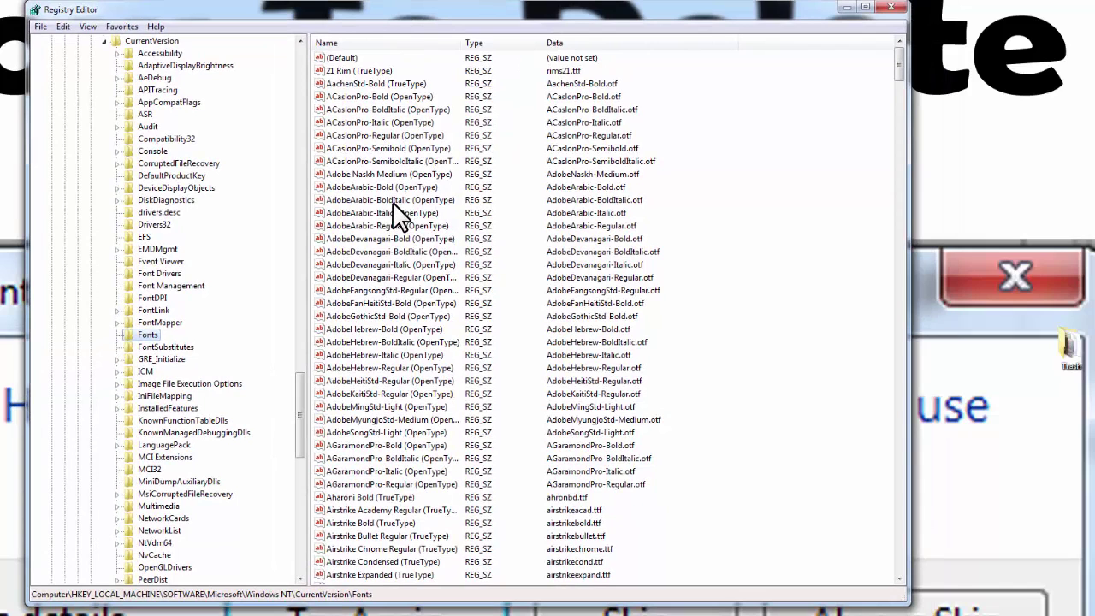
left_click(392, 203)
key("h")
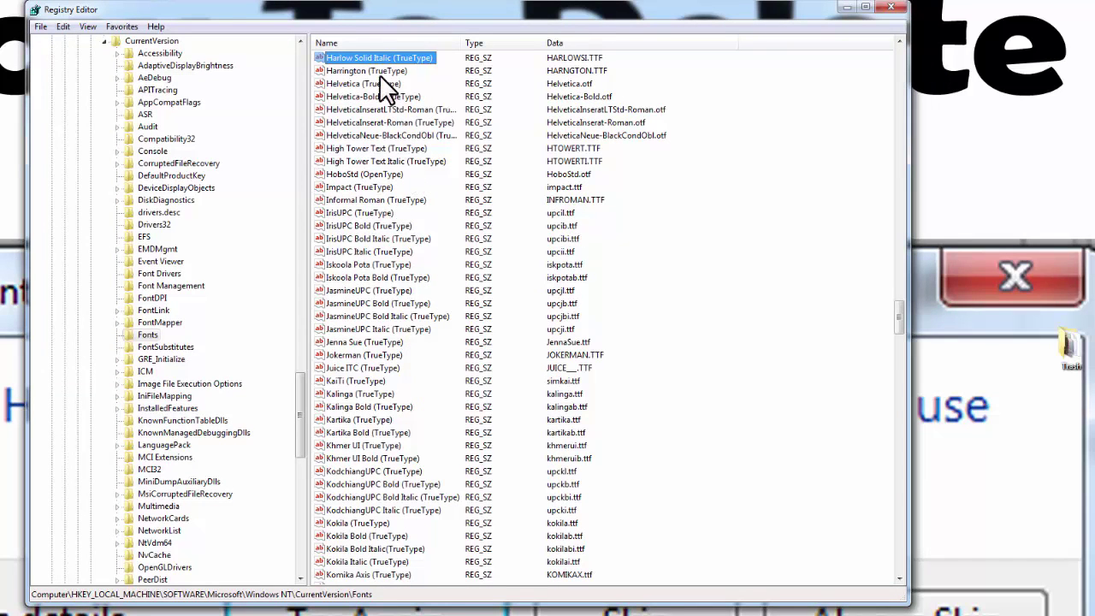
left_click(377, 70)
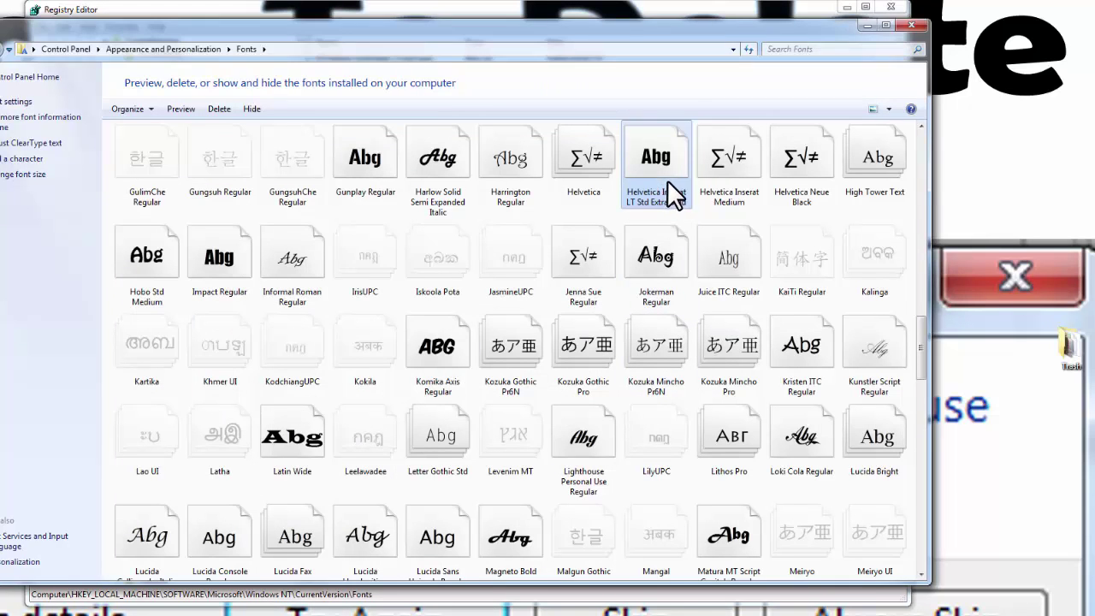
Step: Delete a Helvetica Inserat font, then select Helvetica as well and delete both fonts
key("Delete")
left_click(489, 356)
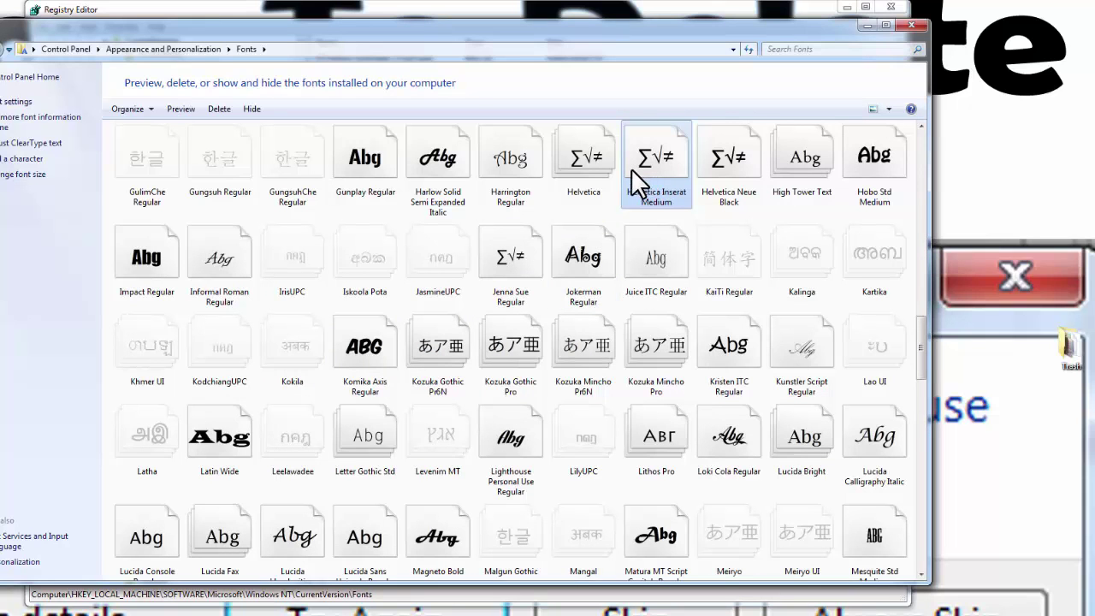
left_click(587, 171, "ctrl")
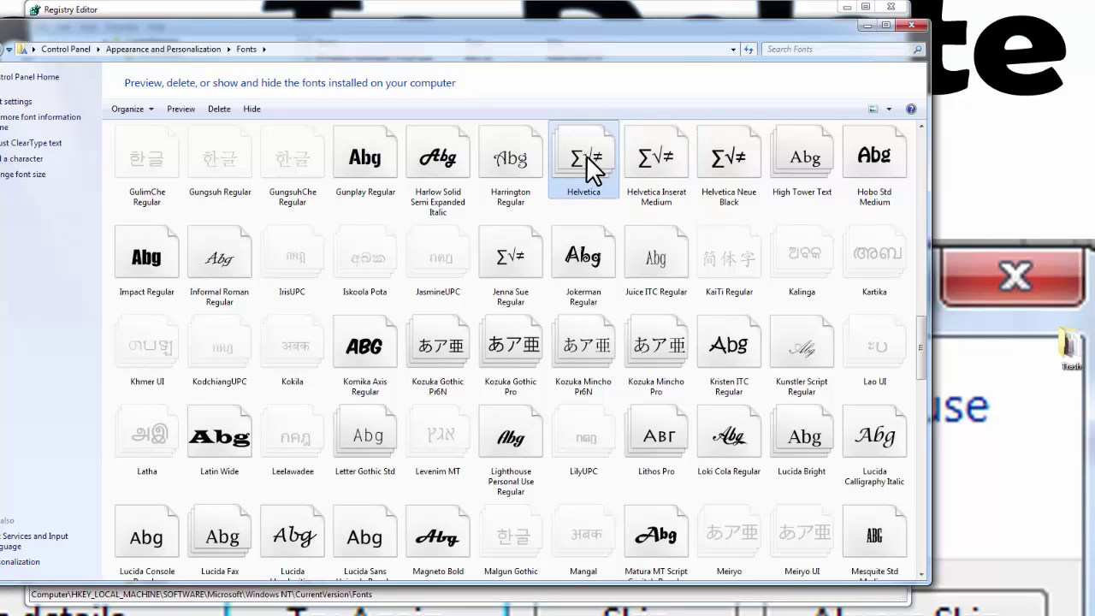
key("Delete")
left_click(490, 346)
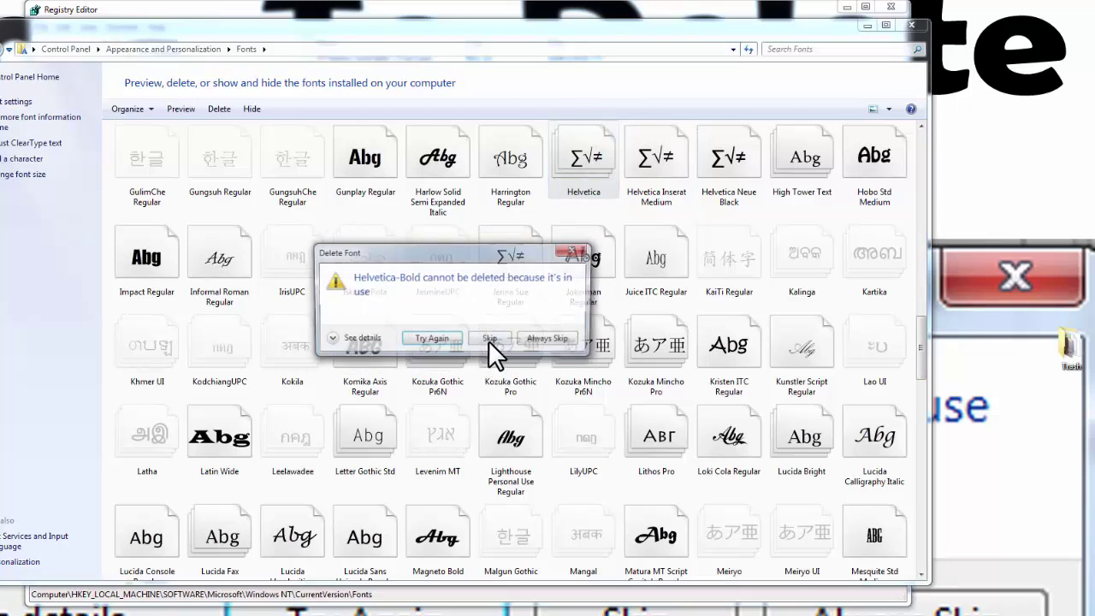
Step: Retry the in-use Helvetica-Bold, dismiss the warning, and minimize the Fonts folder
left_click(430, 338)
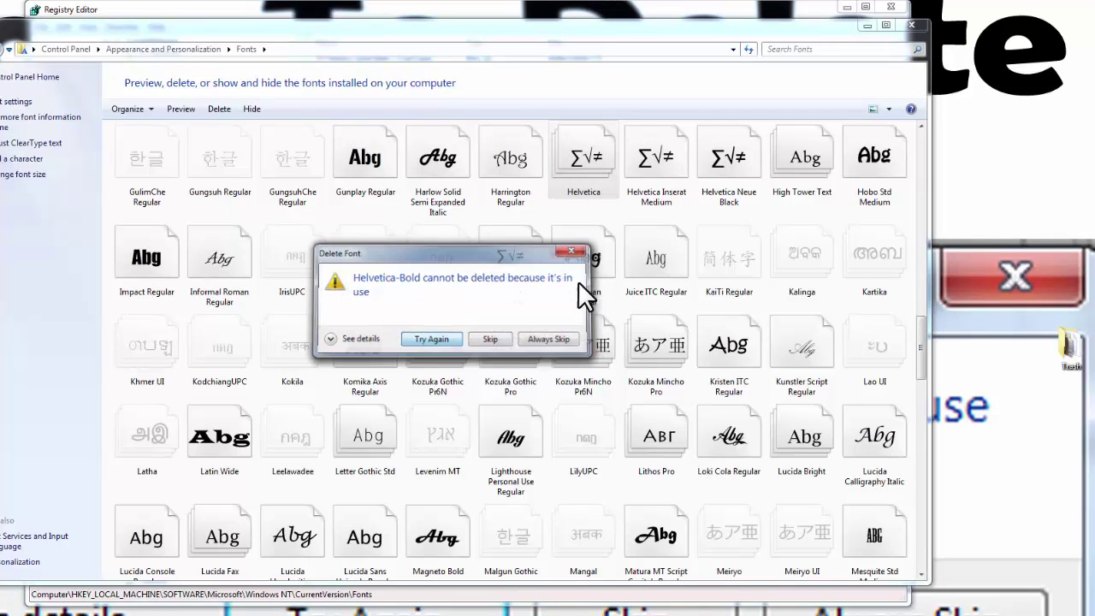
left_click(583, 251)
left_click(583, 251)
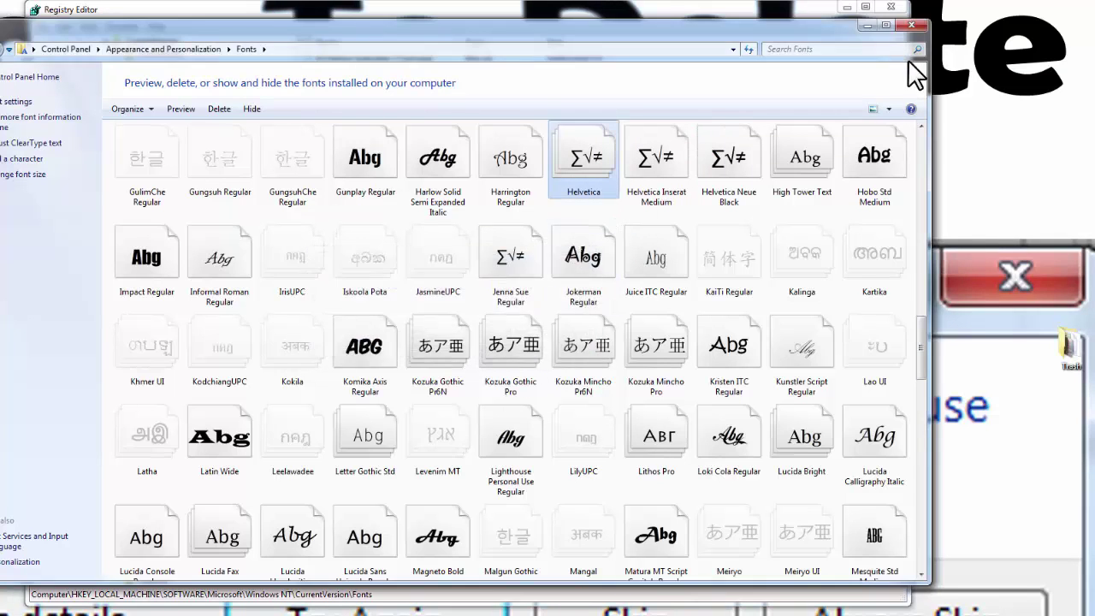
left_click(865, 26)
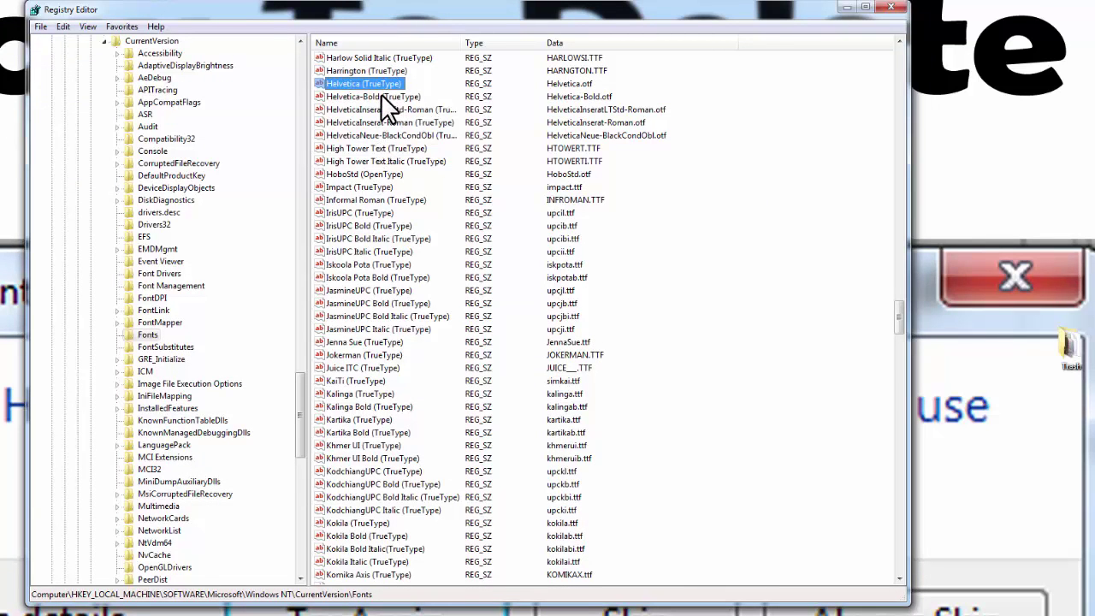
Step: Delete the Helvetica and Helvetica-Bold values from the Fonts key
key("Delete")
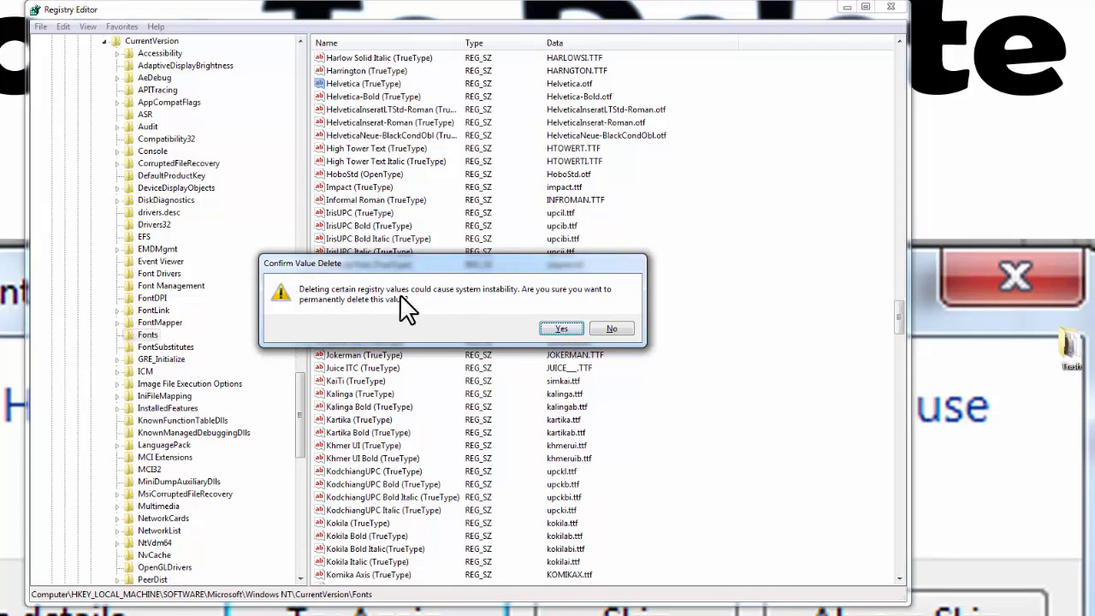
left_click(559, 328)
left_click(360, 83)
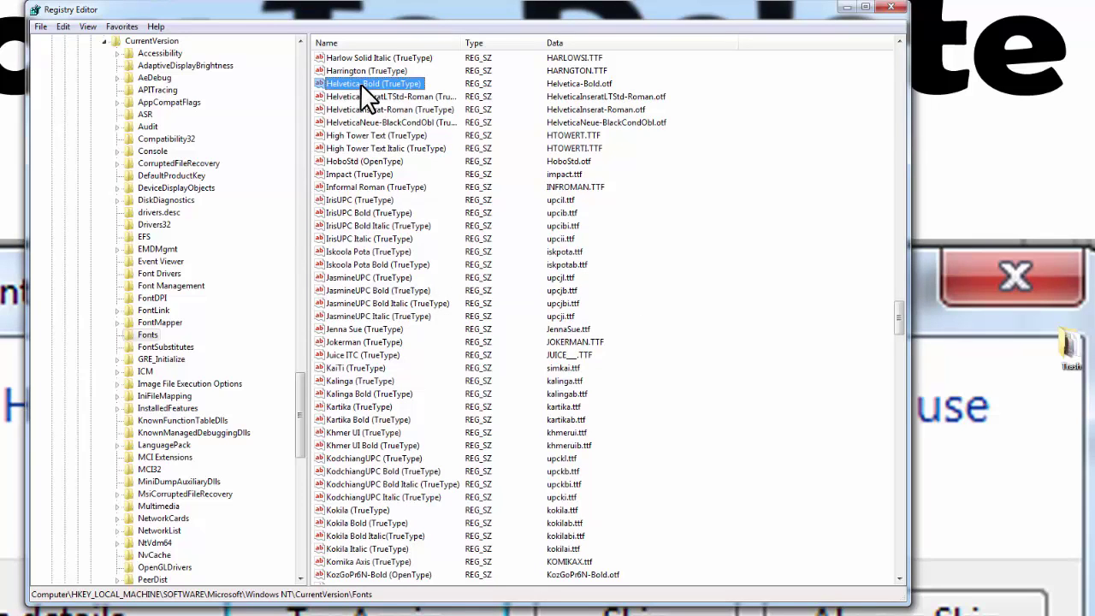
key("Delete")
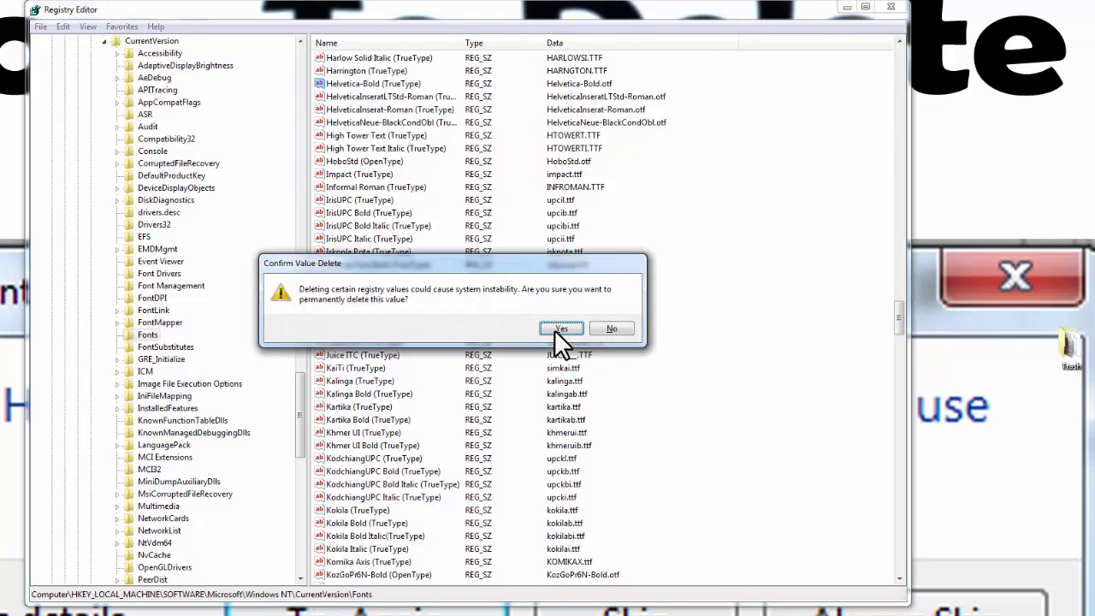
left_click(559, 328)
Step: Attempt deleting HelveticaInseratLTStd-Roman, then delete the HelveticaInserat-Roman value
left_click(358, 83)
key("Delete")
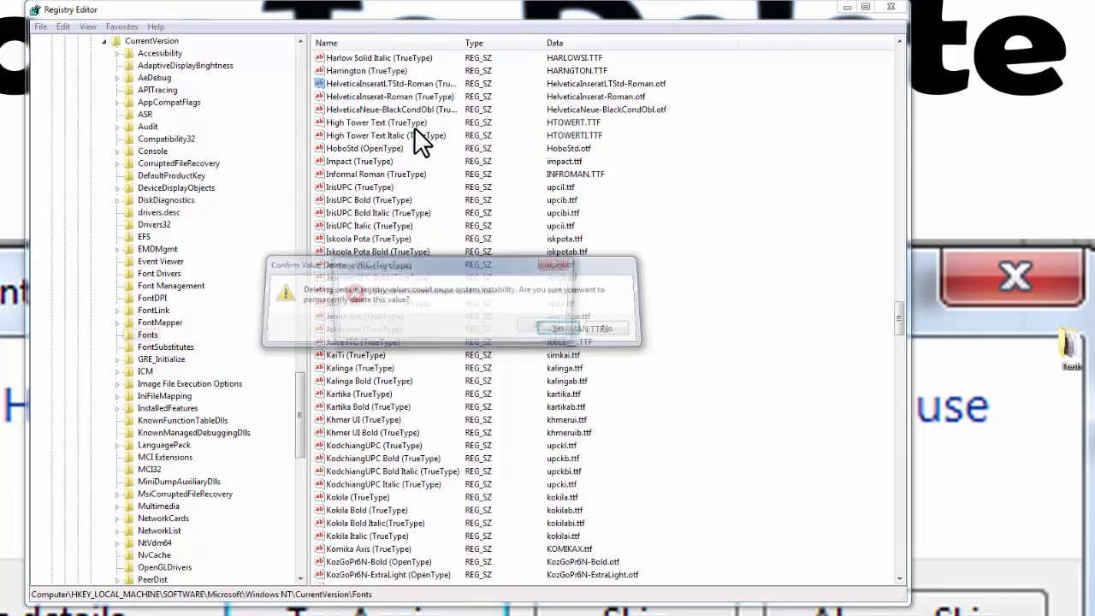
key("Return")
key("Return")
left_click(344, 96)
key("Delete")
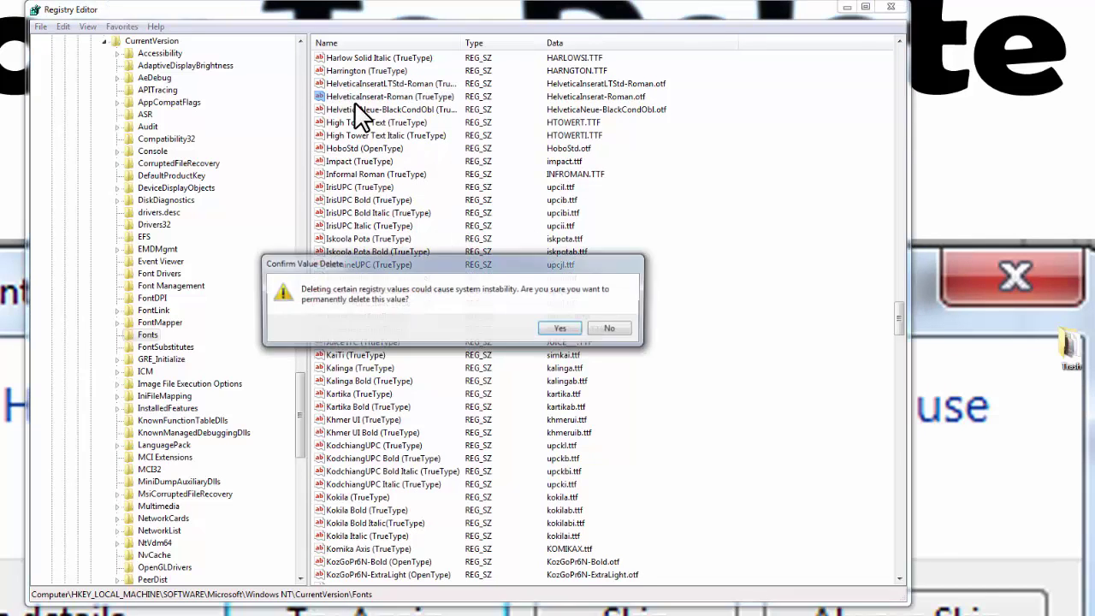
Step: Delete HelveticaNeue-BlackCondObl, retry HelveticaInseratLTStd-Roman, and dismiss its unable-to-delete error
key("Return")
left_click(358, 97)
key("Delete")
key("Return")
left_click(369, 79)
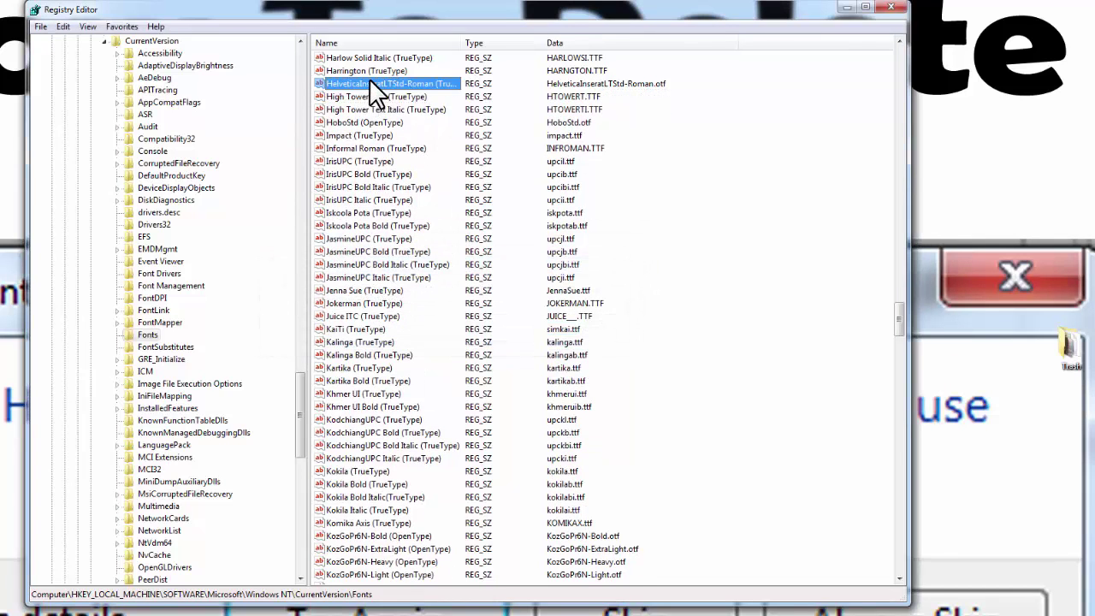
key("Delete")
key("Return")
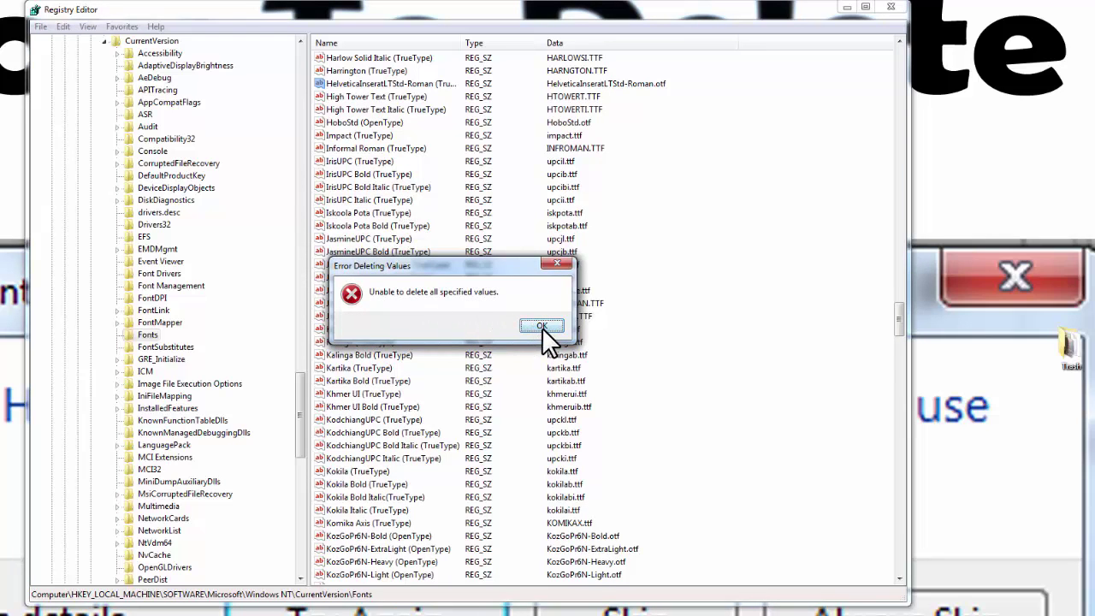
left_click(542, 327)
left_click(359, 72)
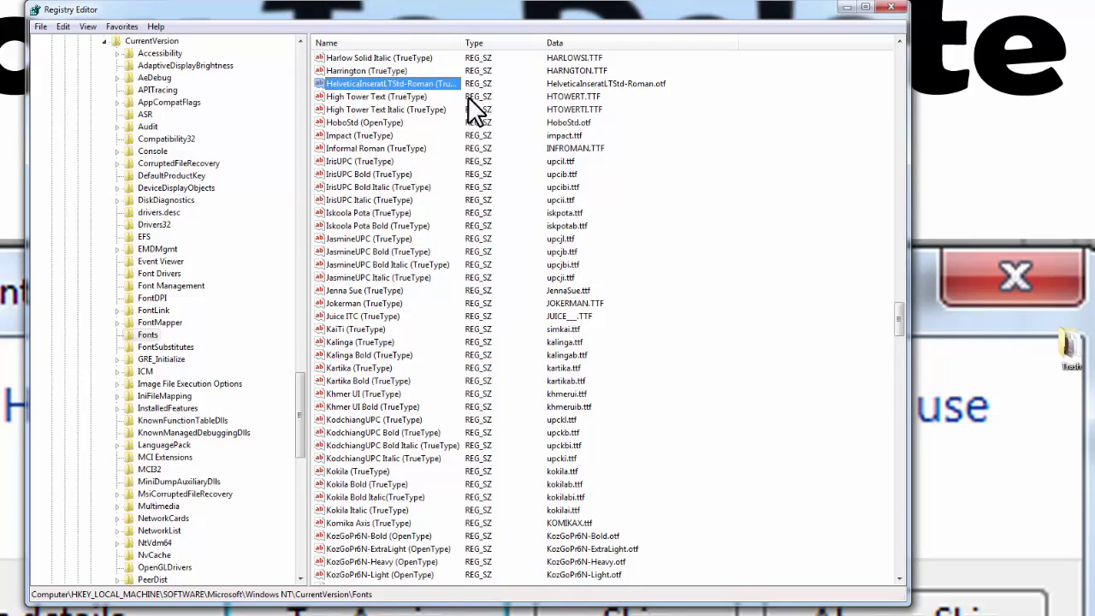
Step: Close Registry Editor, verify no Helvetica fonts remain in the Fonts list, then close it
left_click(889, 10)
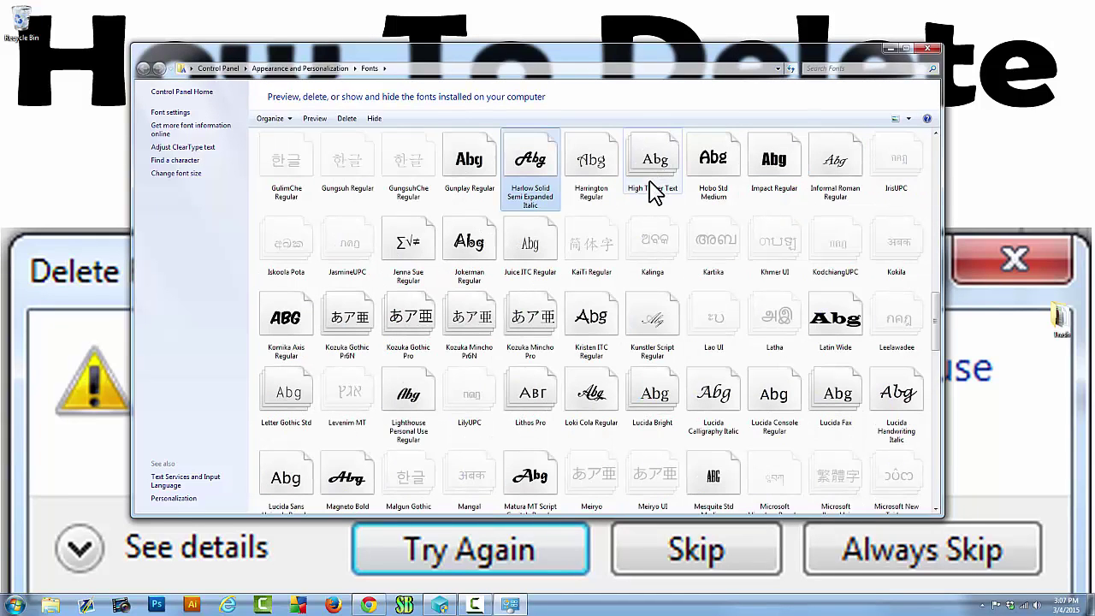
left_click(588, 165)
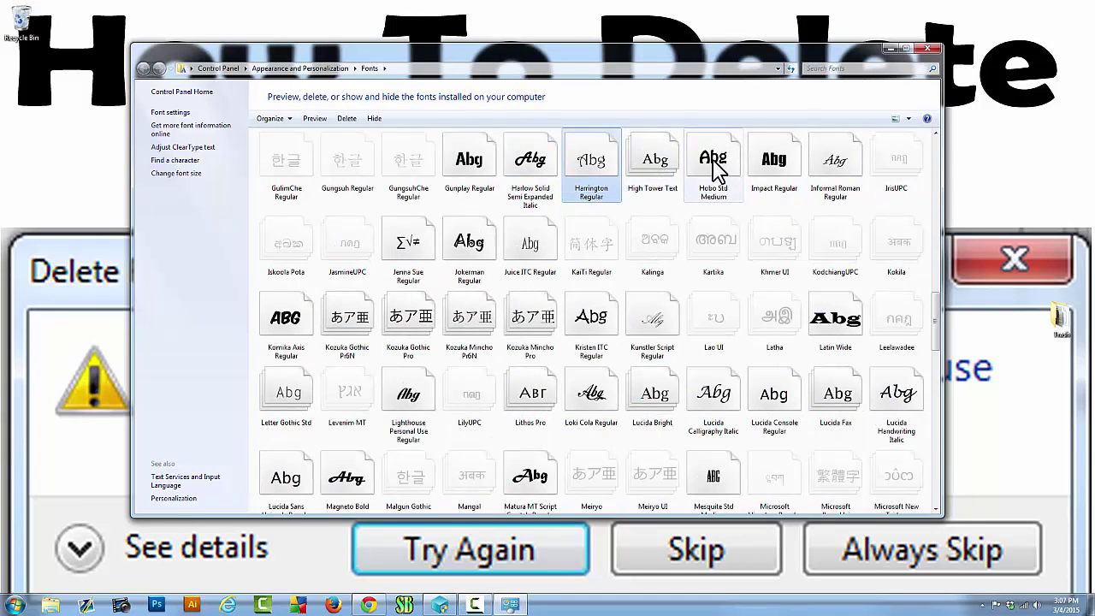
left_click(928, 48)
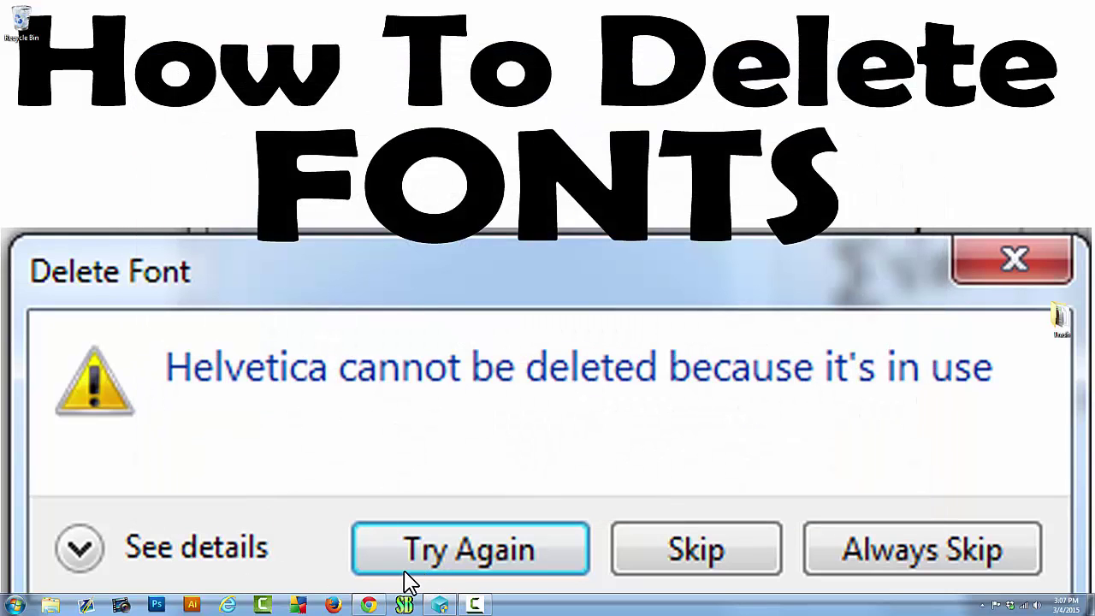
key("super")
type("regedi")
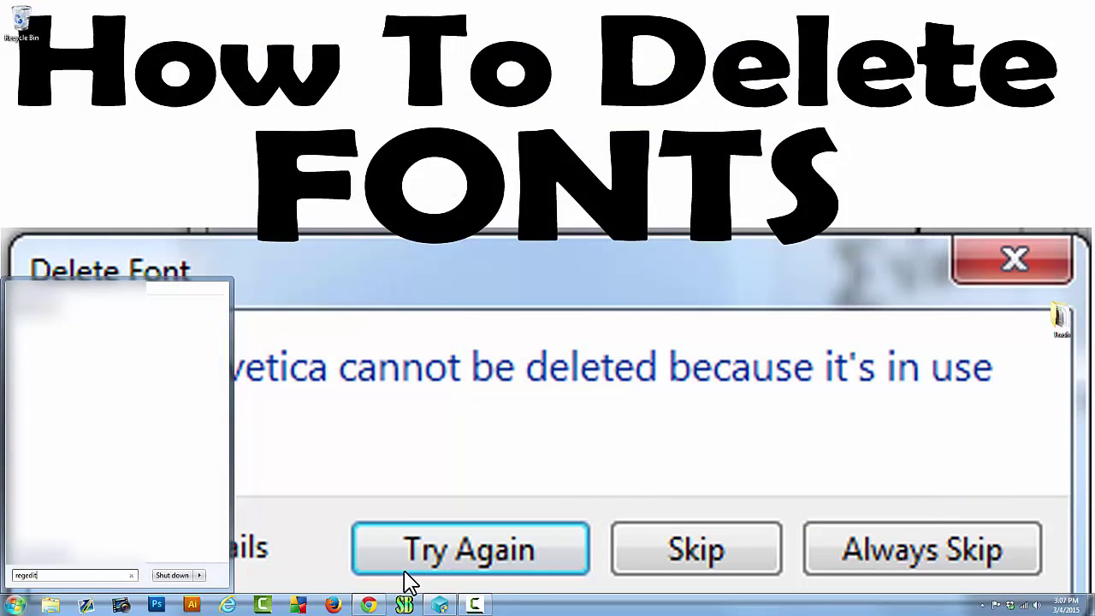
type("t")
key("Return")
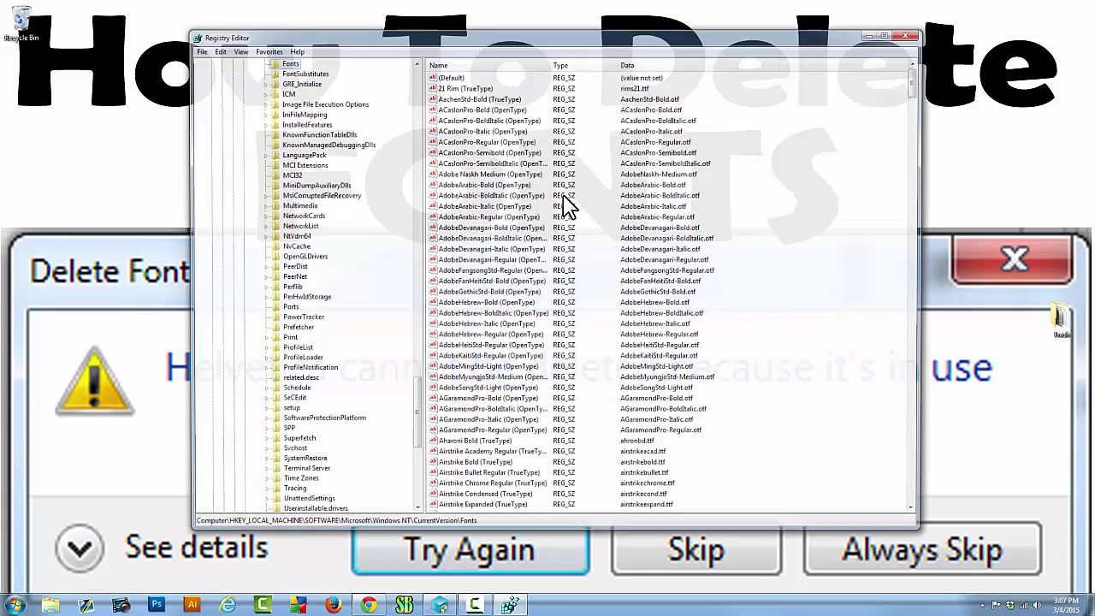
key("h")
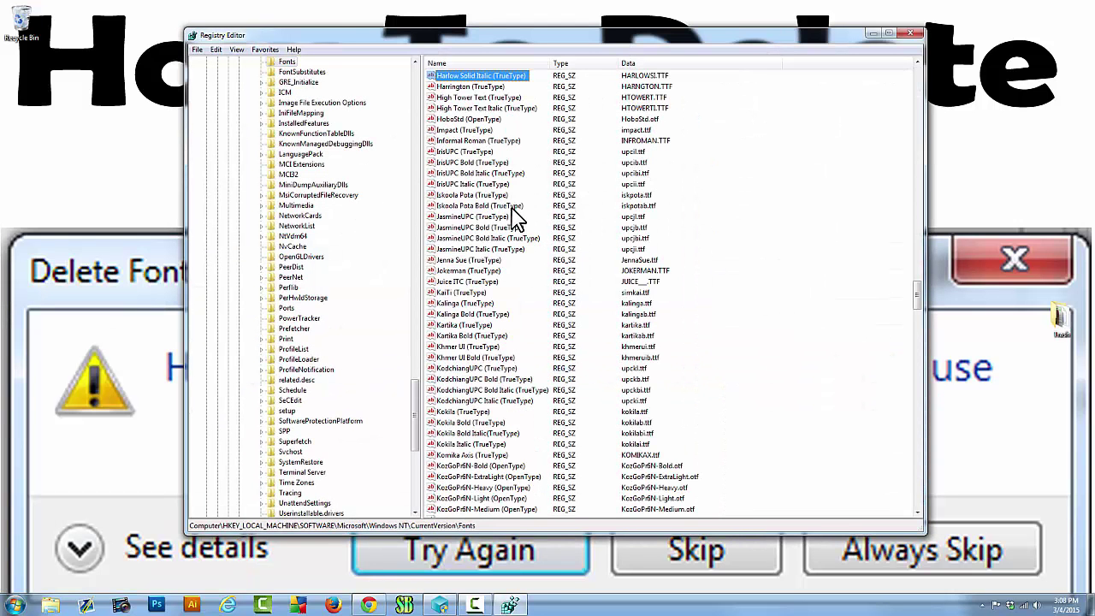
key("Down")
key("Down")
key("Down")
key("Down")
scroll(505, 135, "up", 4)
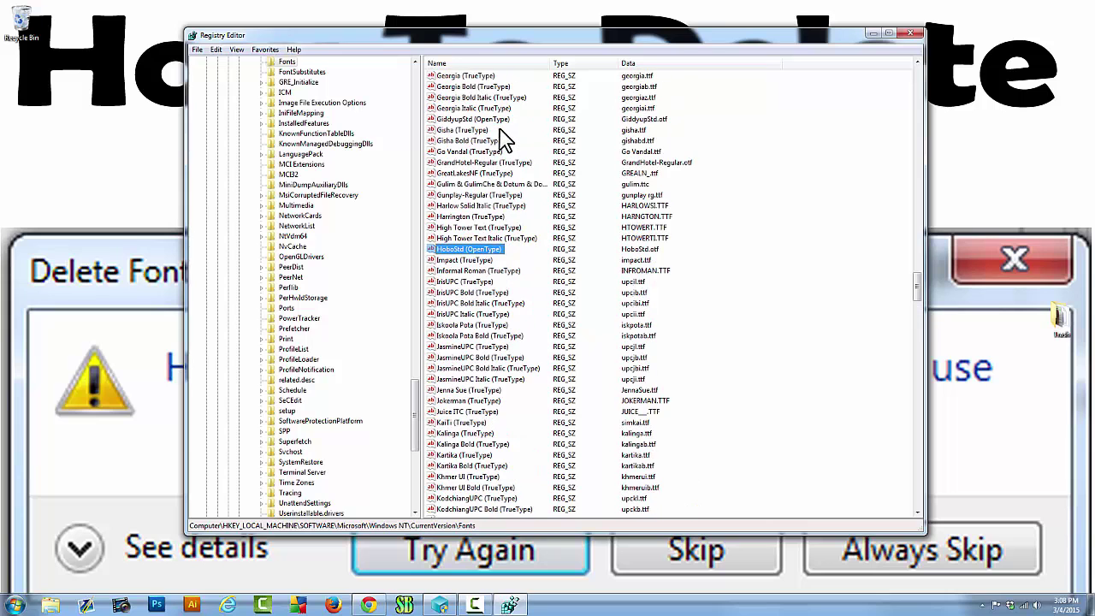
left_click(873, 34)
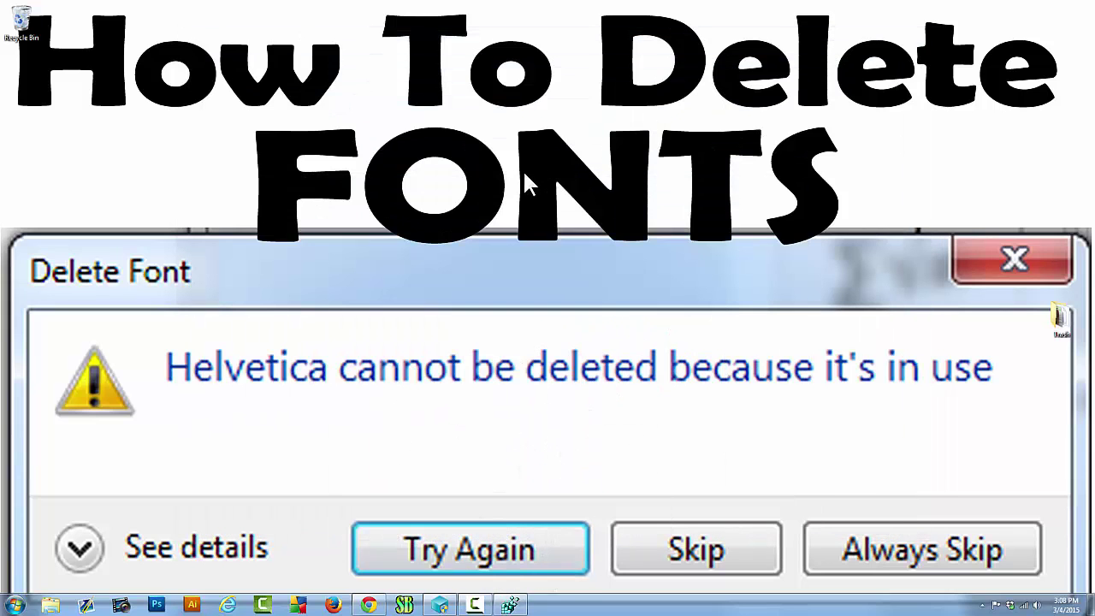